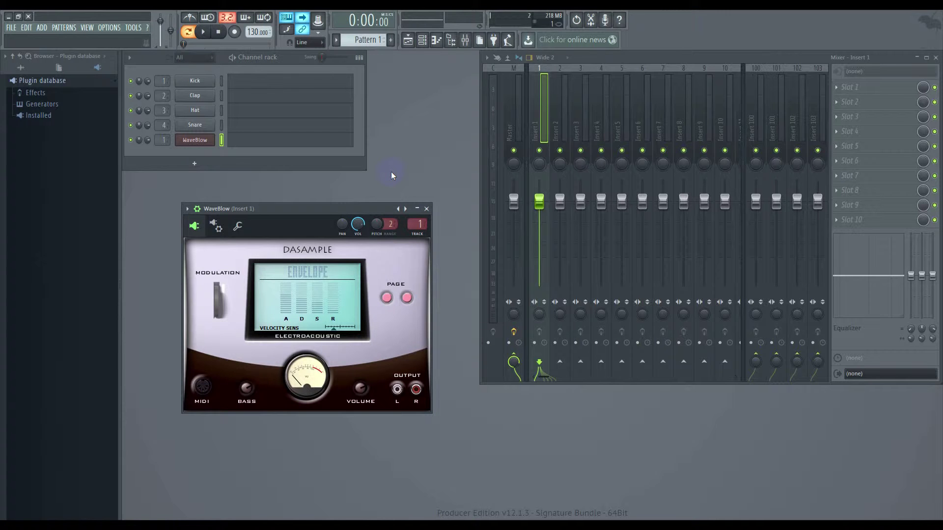
Step: Audition the WaveBlow sound by playing several notes with its Envelope page showing
key(v)
key(v)
drag(267, 321, 286, 303)
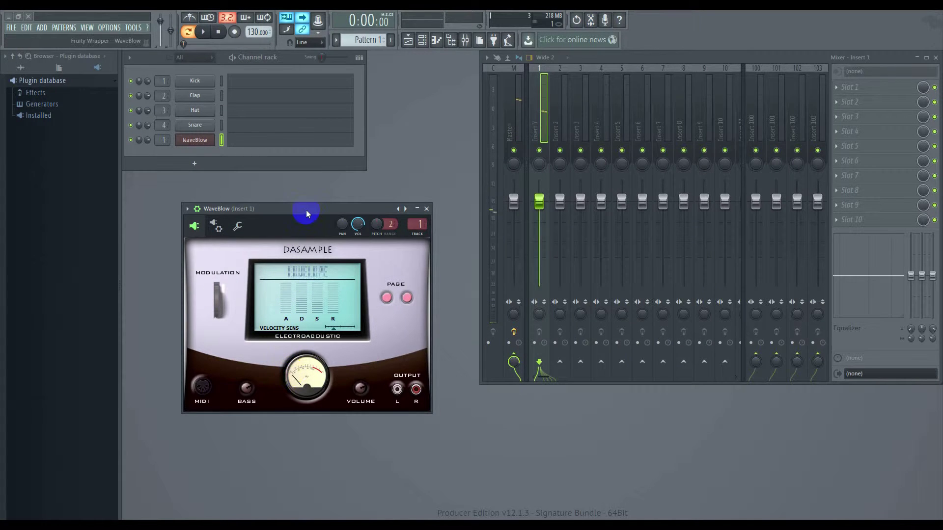
key(m)
key(m)
key(m)
key(m)
key(m)
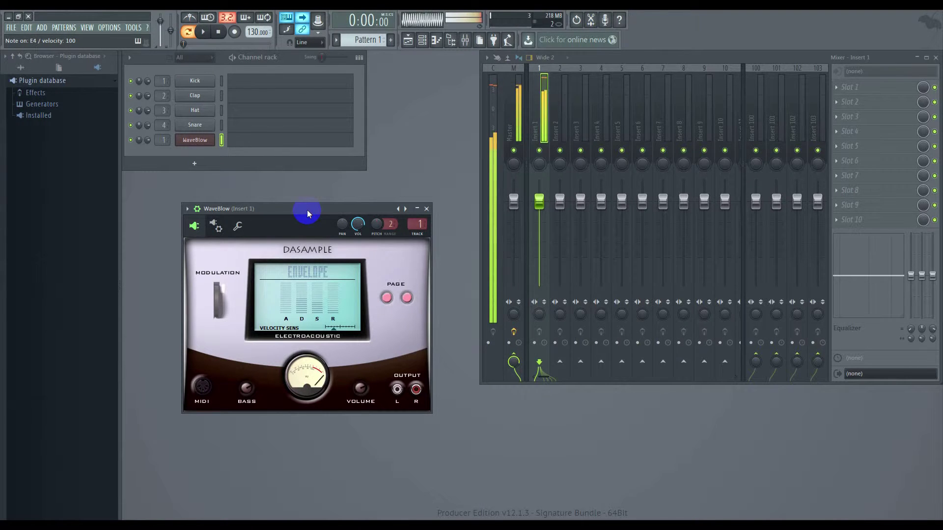
key(c)
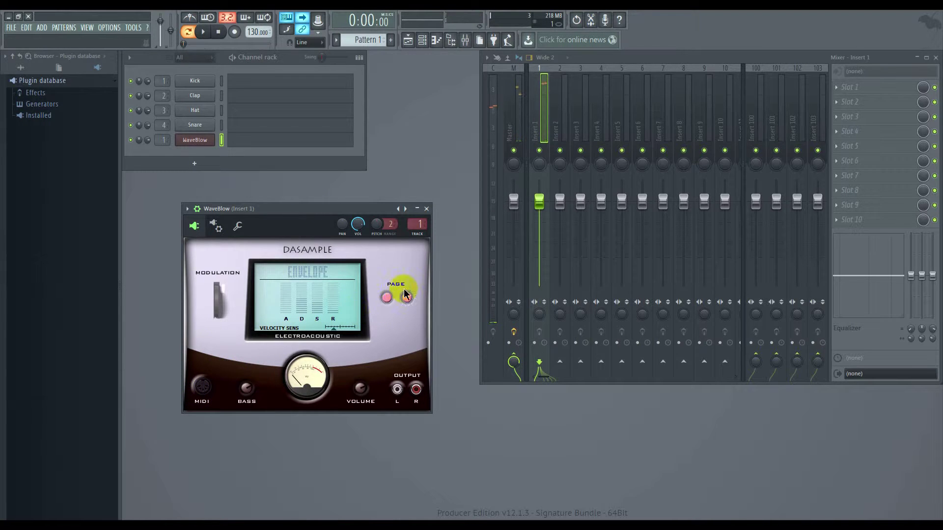
Step: On WaveBlow's Velocity page, move the control point to the upper middle of the grid, with filter dynamic at -3.00
click(386, 298)
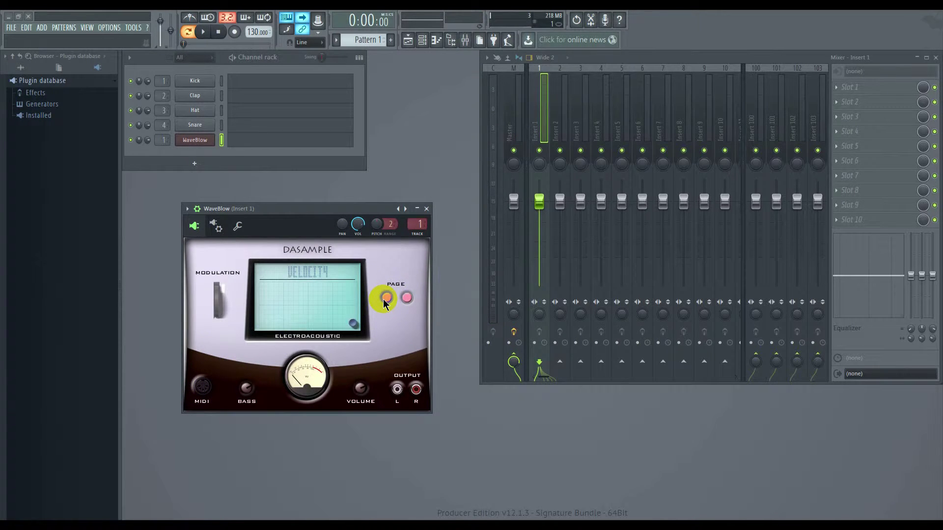
drag(355, 327, 298, 308)
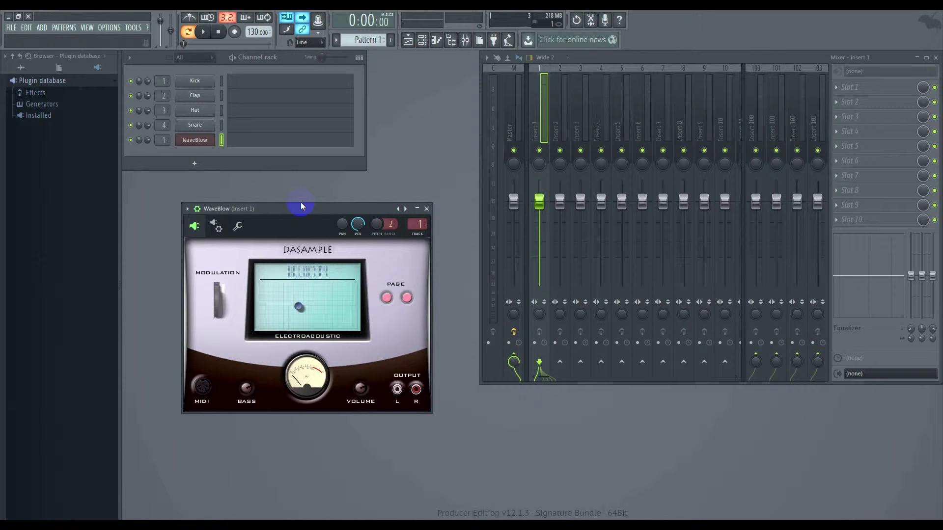
click(299, 307)
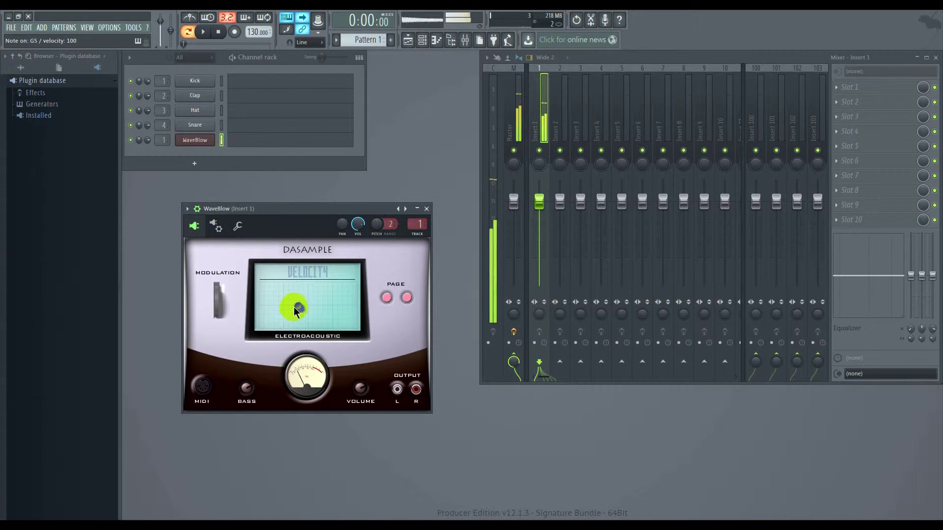
click(298, 305)
drag(298, 306, 264, 302)
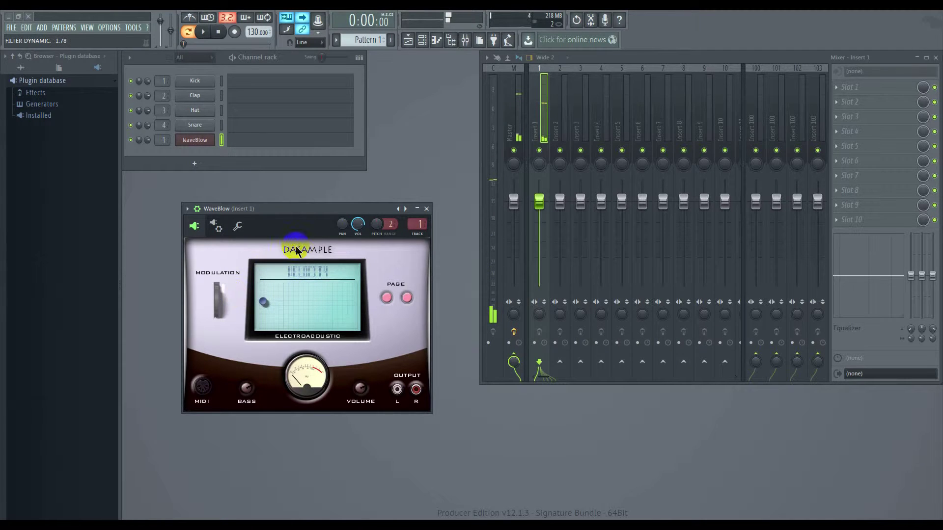
click(264, 304)
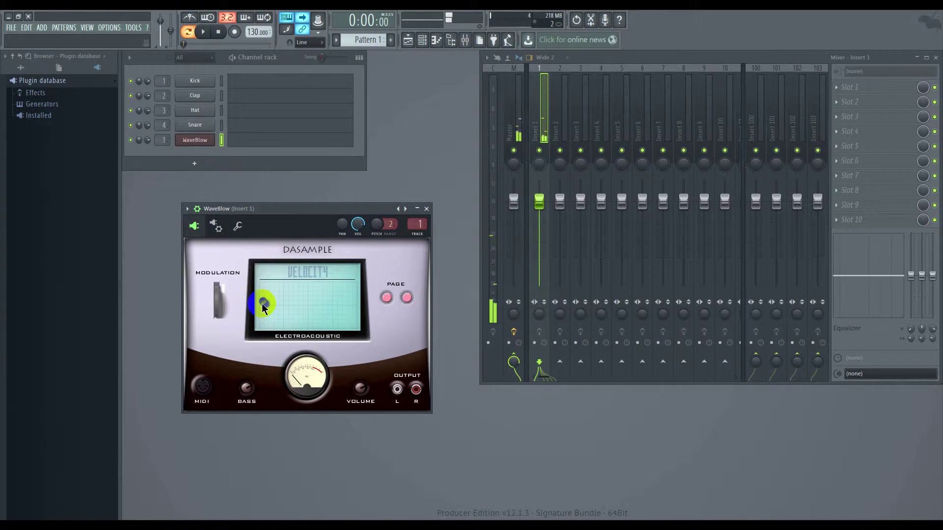
drag(264, 303, 349, 271)
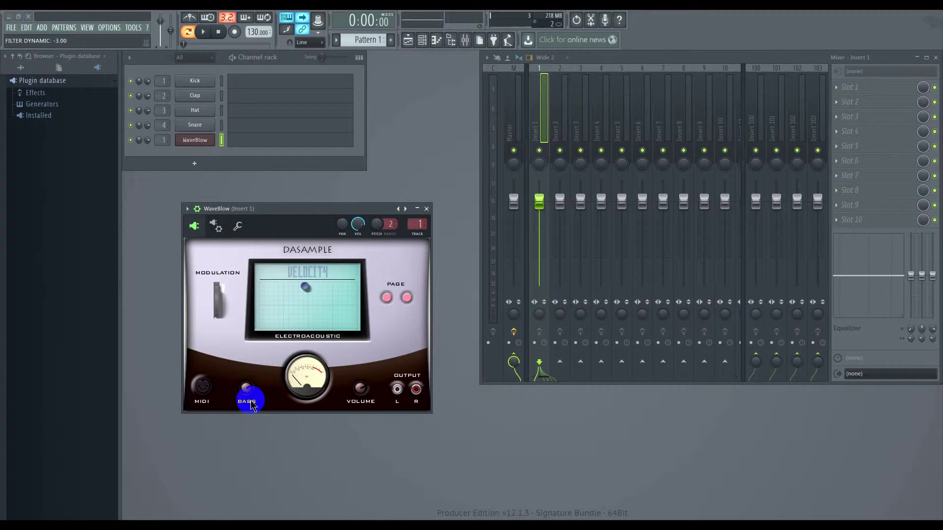
click(251, 264)
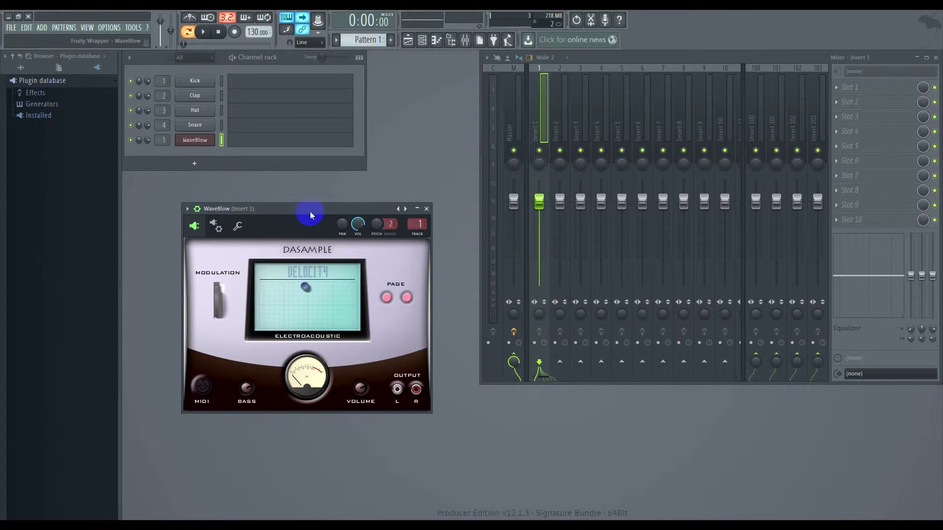
Step: Play a series of low and high notes to audition WaveBlow with the adjusted velocity setting
key(b)
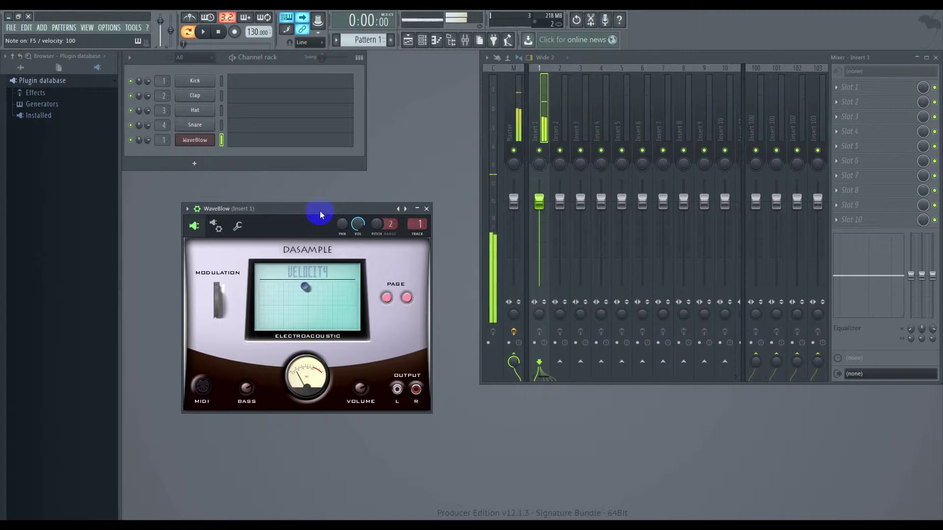
key(w)
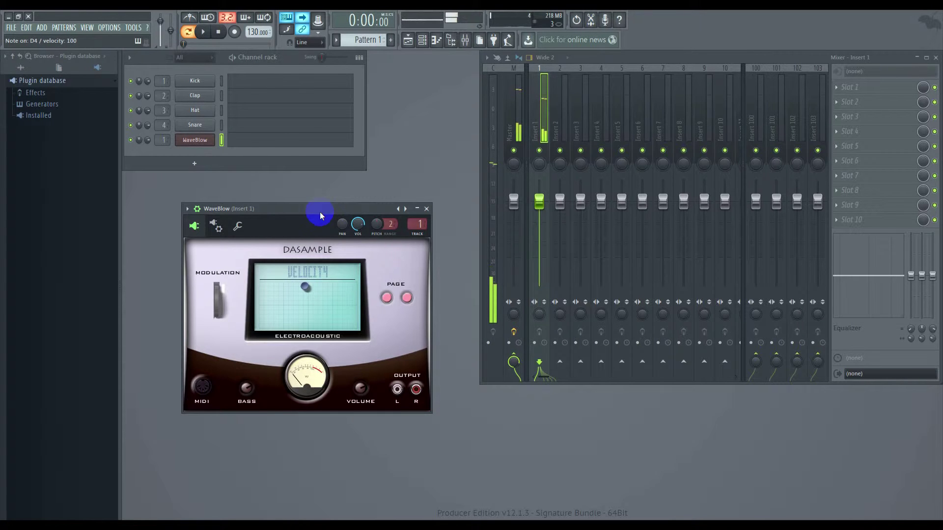
key(g)
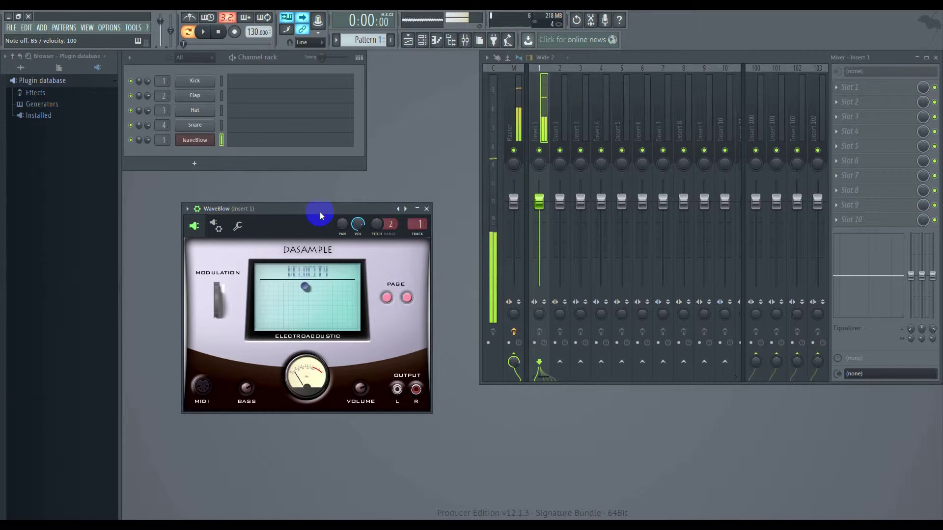
key(g)
key(w)
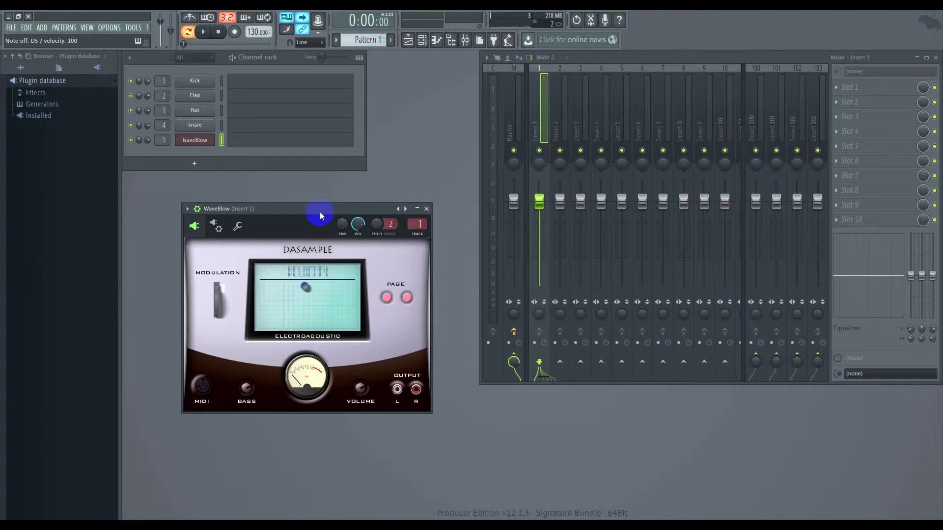
key(i)
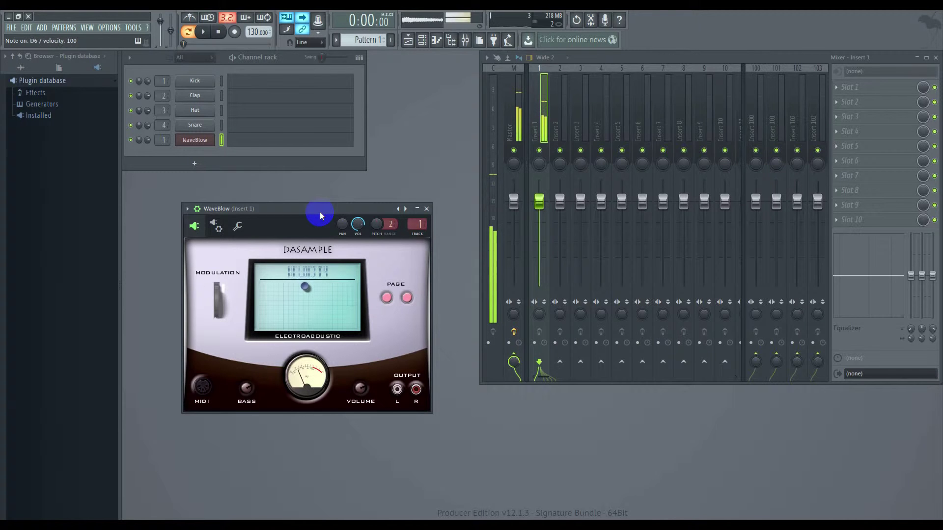
key(u)
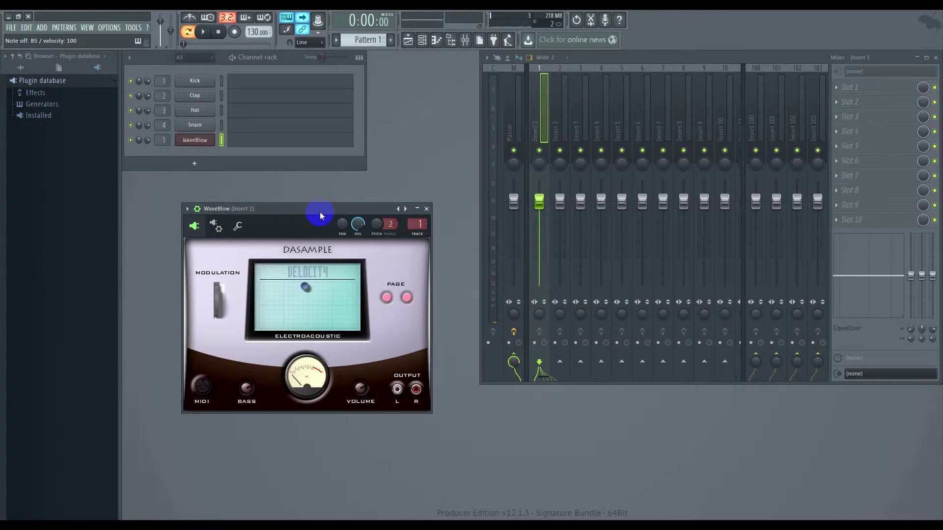
key(m)
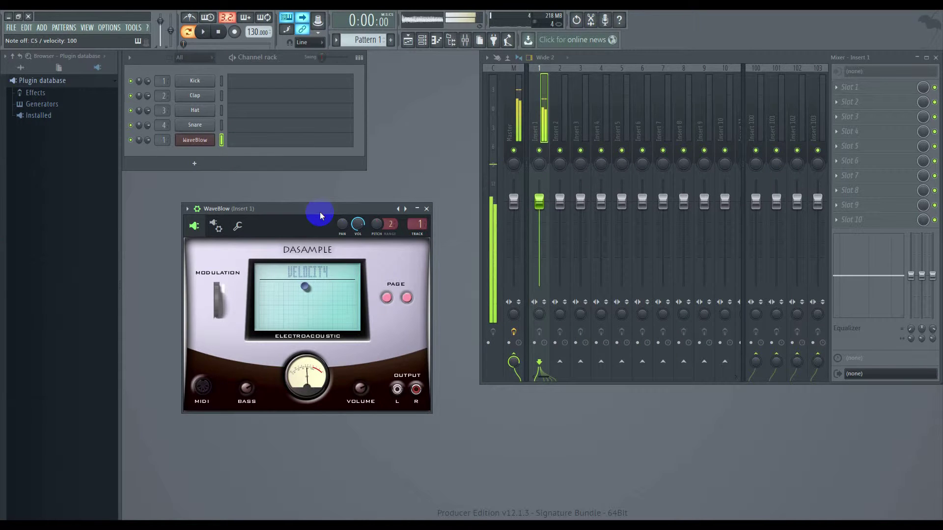
key(n)
key(i)
key(u)
key(o)
key(u)
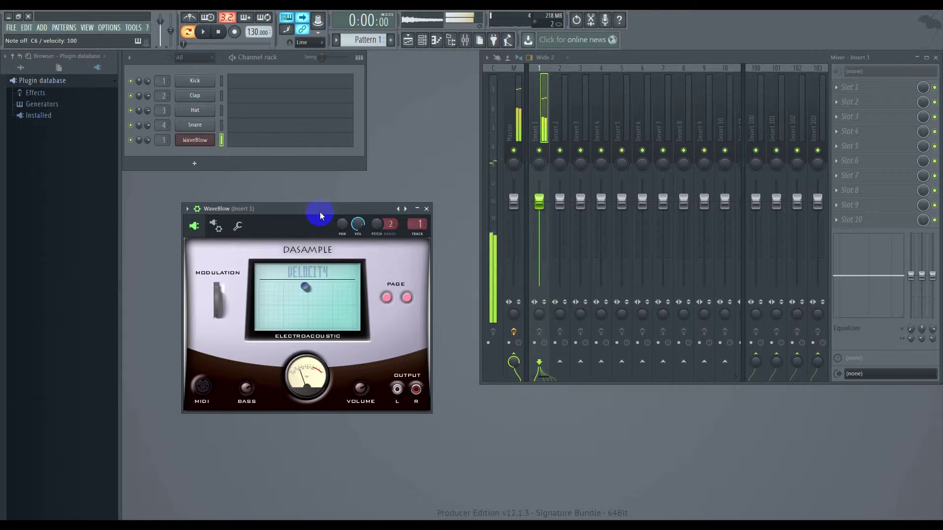
key(t)
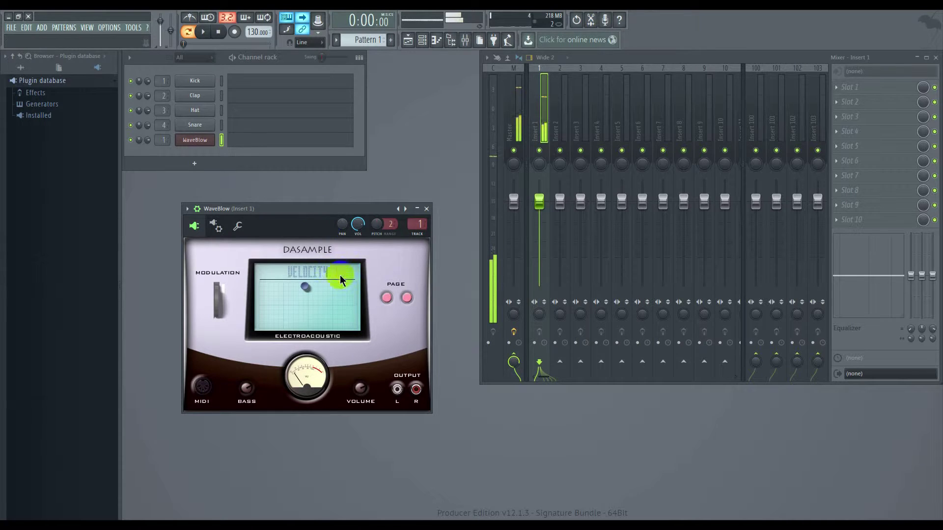
Step: Examine the reverb and flanger controls on WaveBlow's FX page and play F5 as a test note
click(387, 298)
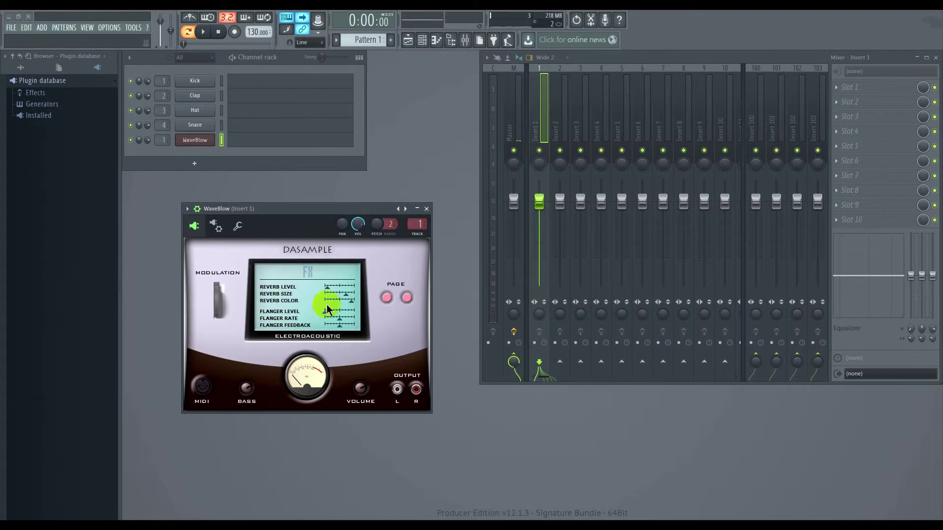
click(278, 332)
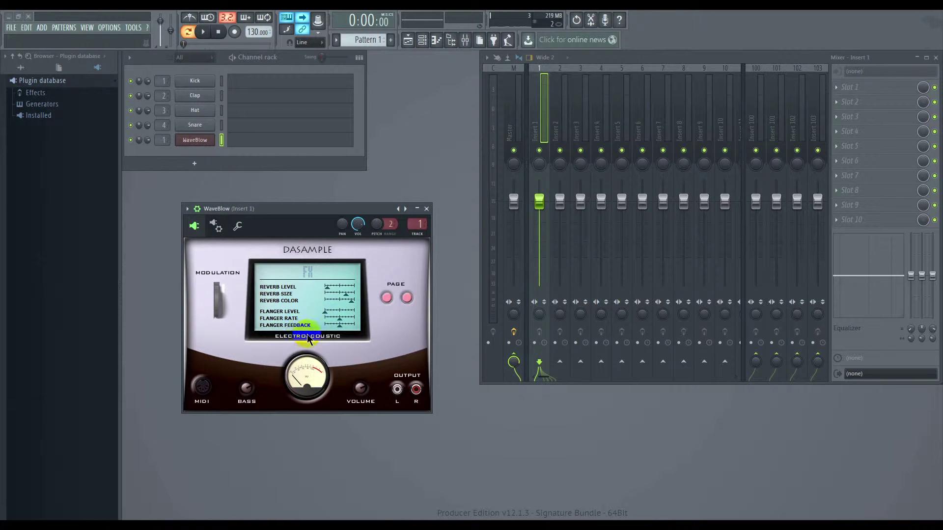
click(319, 210)
key(v)
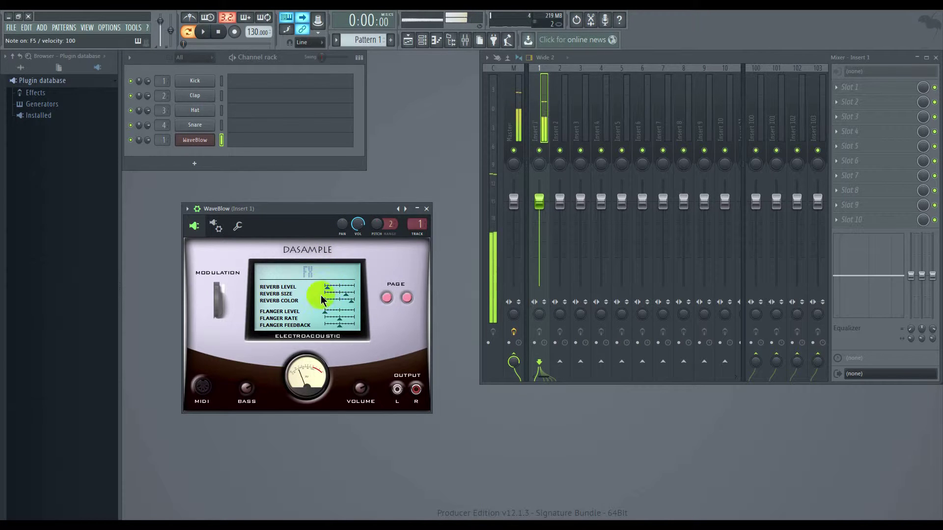
Step: On the Modulation Wheel page, try applying modulation to Filter while playing test notes, and restore it to Pitch
click(387, 297)
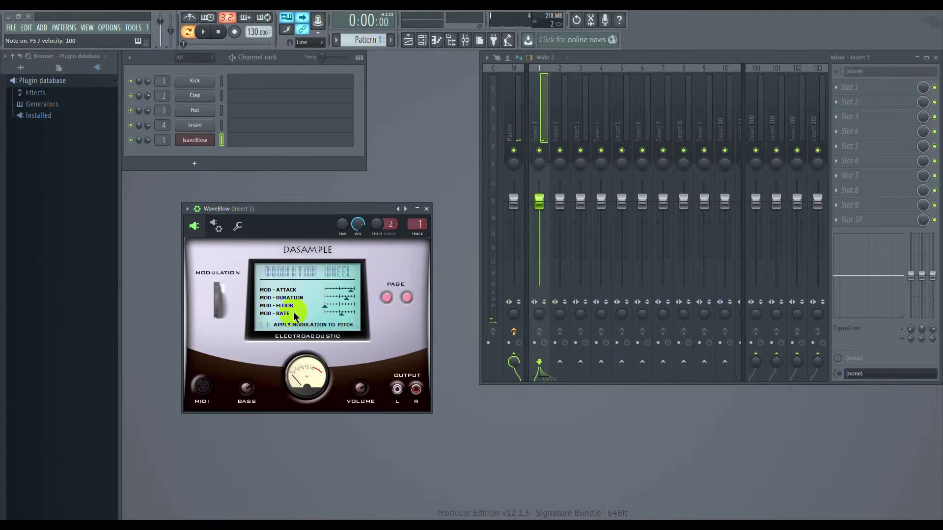
click(267, 329)
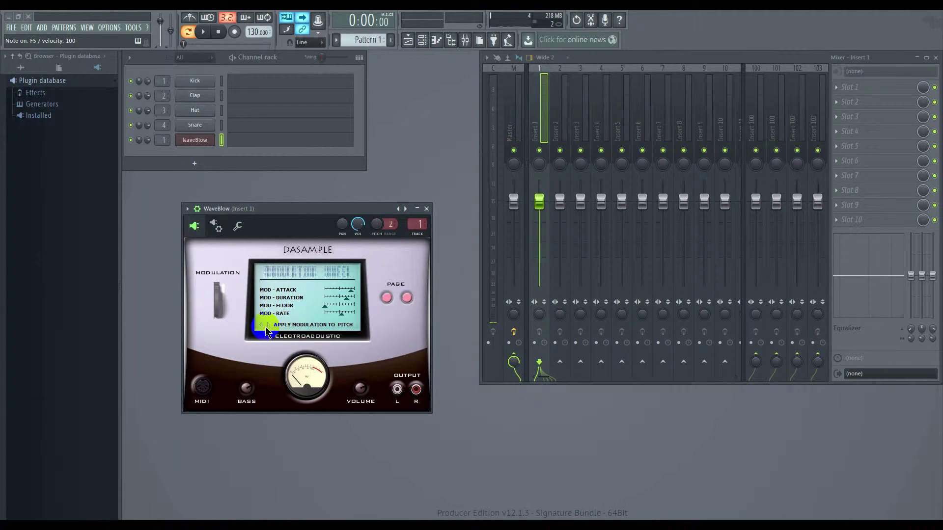
click(270, 329)
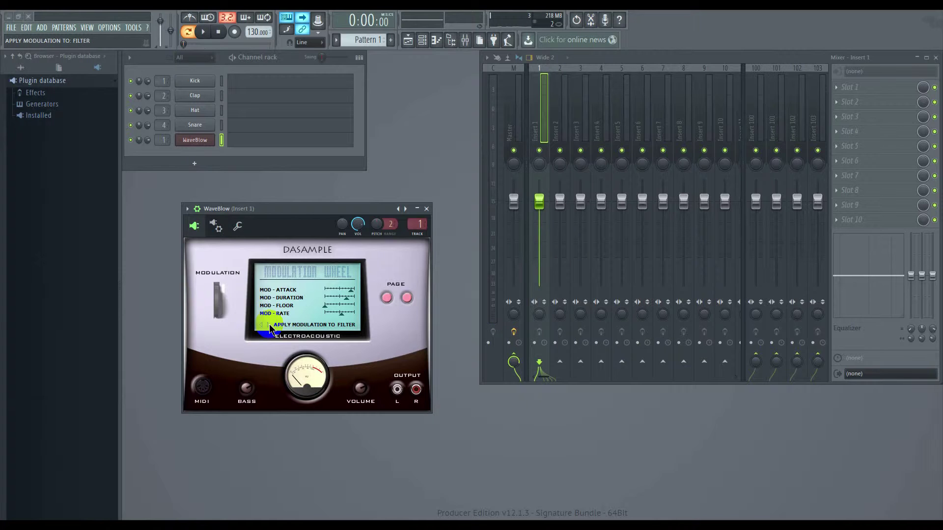
click(293, 215)
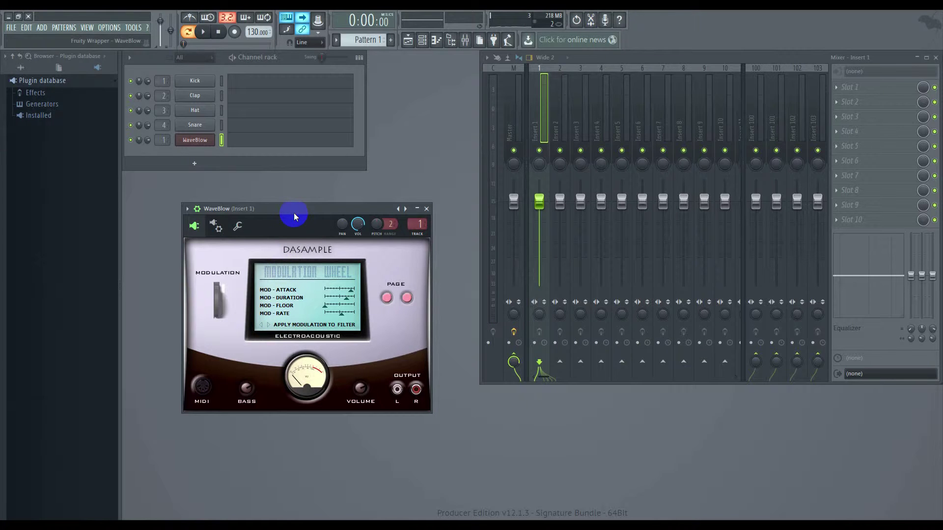
key(v)
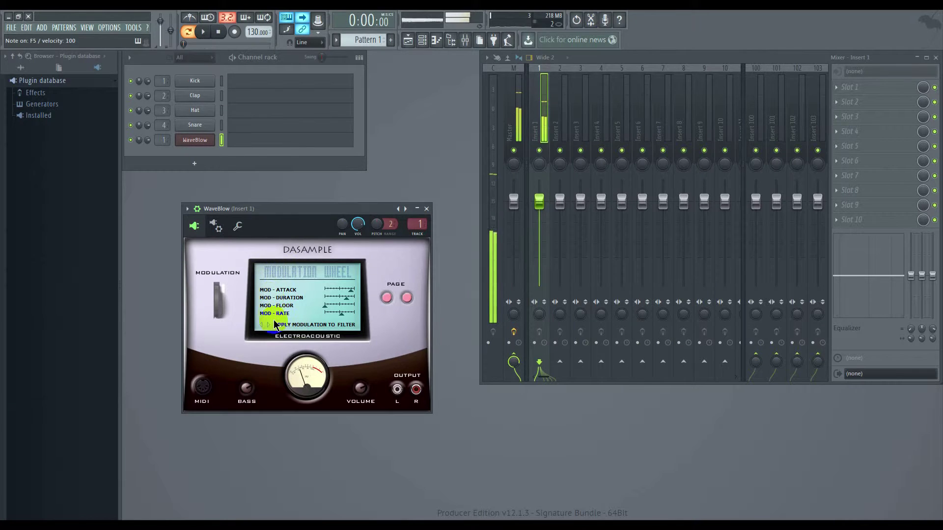
key(n)
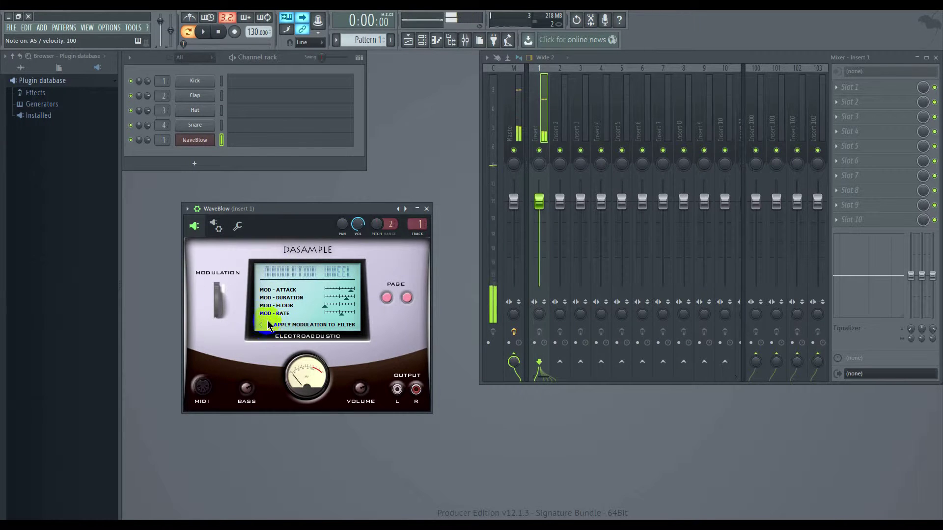
click(267, 325)
click(308, 213)
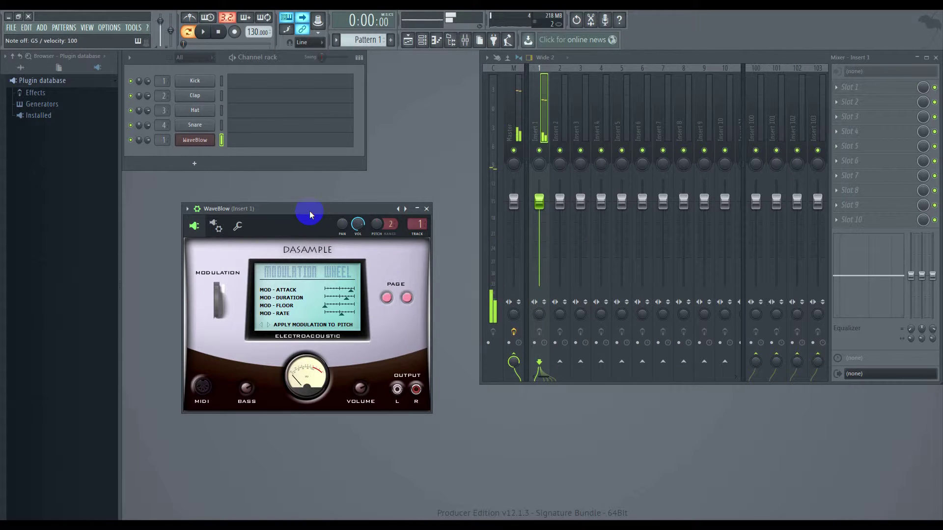
Step: Go back through WaveBlow's FX page to its Velocity page
click(406, 298)
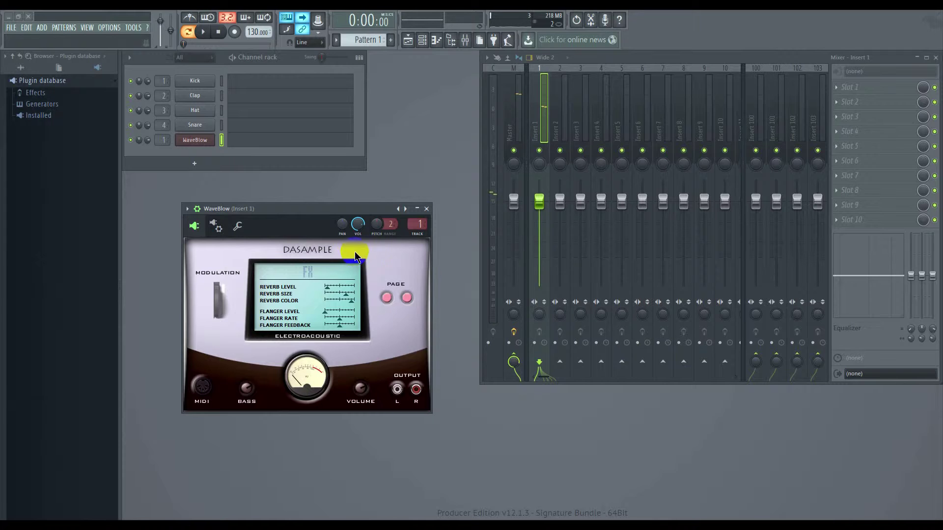
click(358, 316)
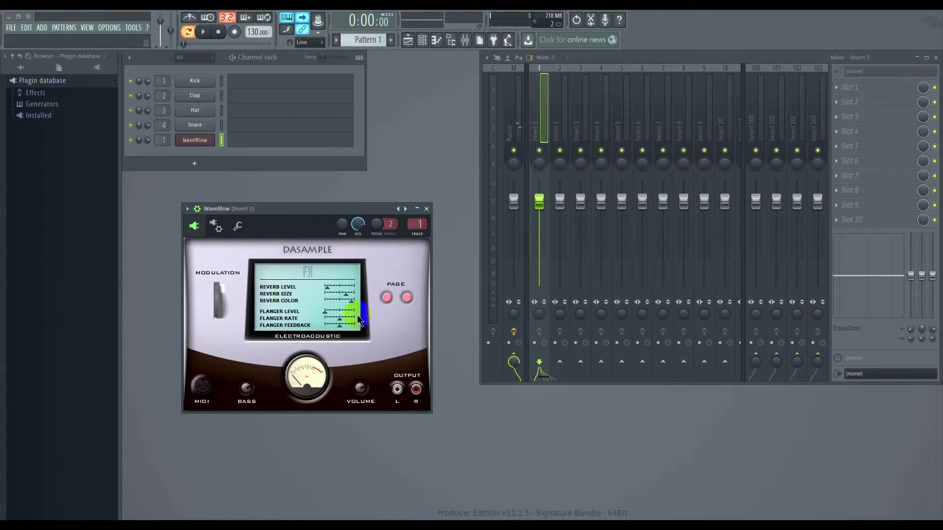
click(407, 298)
click(376, 304)
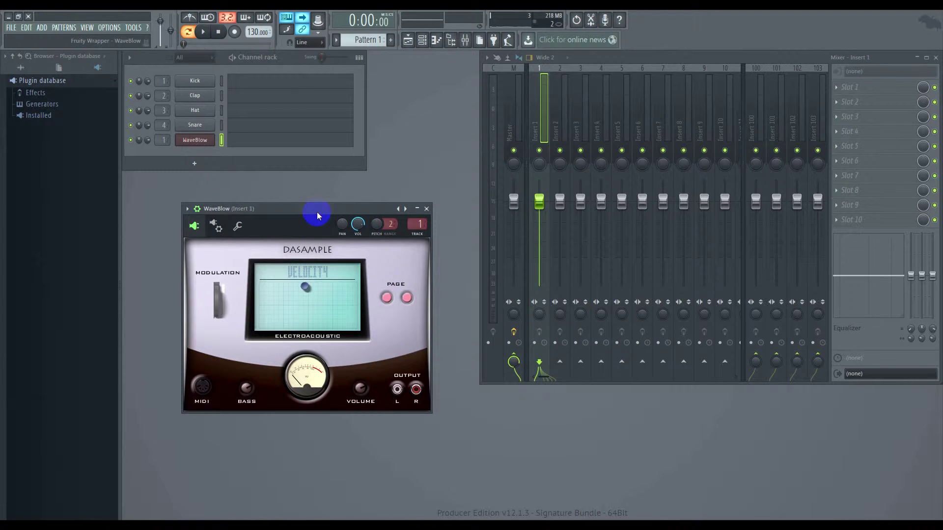
Step: Open WaveBlow's piano roll and start the melody with a C5 note at the start of bar 1, followed by D#5
click(251, 136)
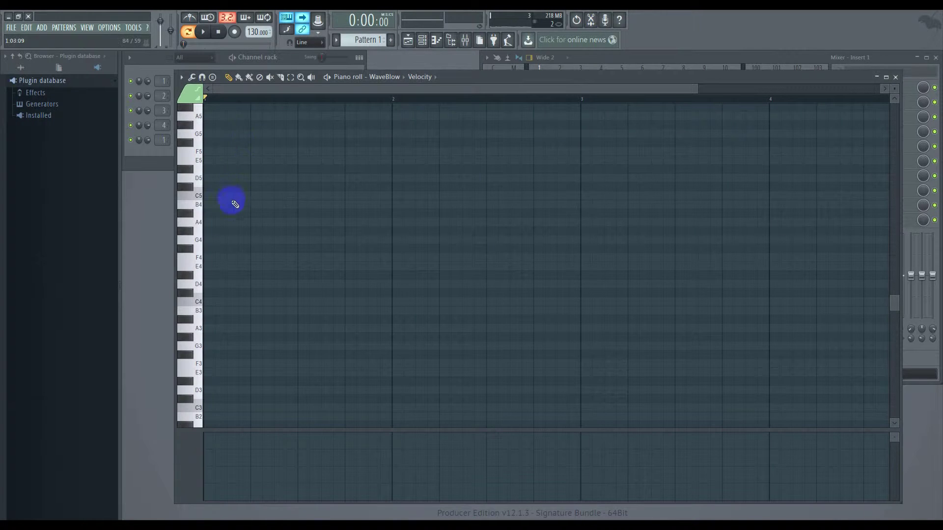
mouse_move(205, 196)
mouse_down()
mouse_move(197, 300)
mouse_move(196, 189)
mouse_move(208, 279)
mouse_up()
click(193, 202)
click(211, 200)
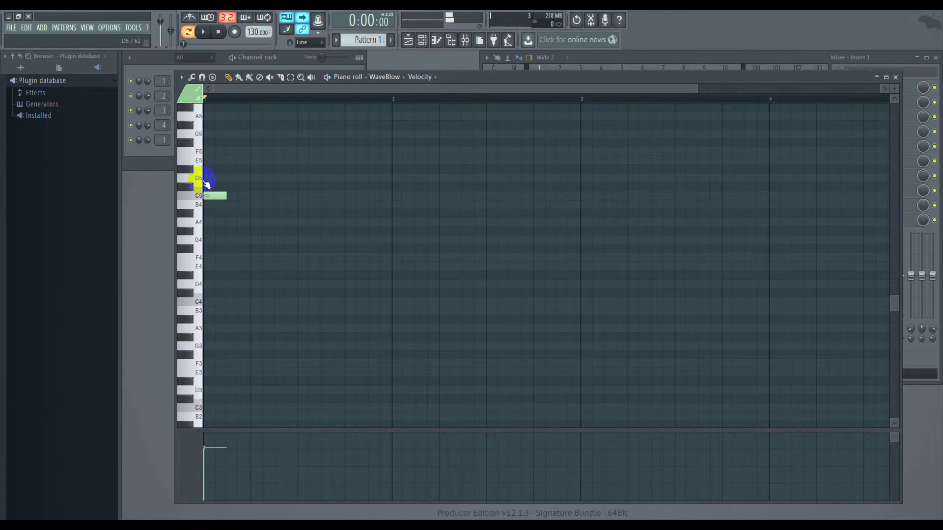
right_click(239, 177)
click(227, 171)
Step: Continue the melody with a G#5 note followed directly by a G5 note, auditioning the pitches on the piano keys
click(191, 127)
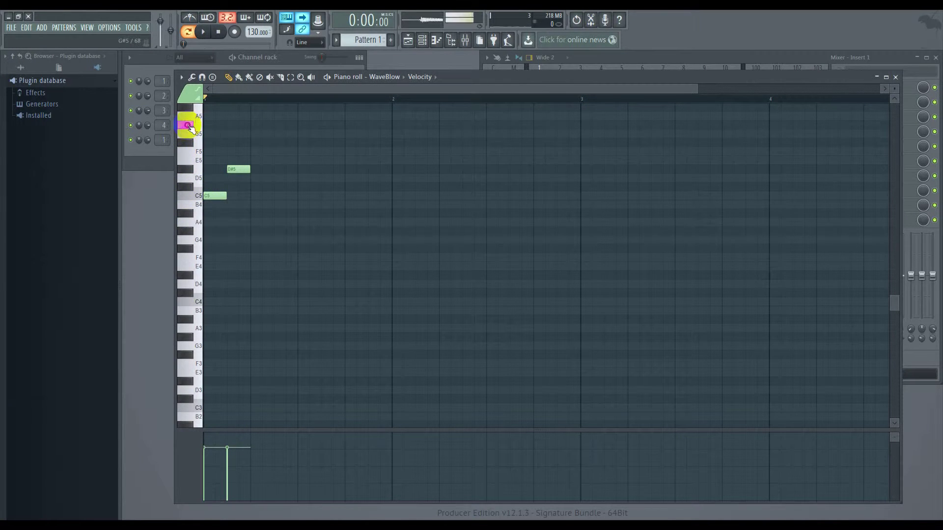
right_click(260, 131)
click(251, 127)
mouse_move(193, 127)
mouse_down()
mouse_move(190, 148)
mouse_move(196, 134)
mouse_up()
right_click(280, 139)
click(277, 135)
Step: Audition further pitches on the piano keys and play back the four-note melody
click(201, 157)
drag(202, 156, 202, 161)
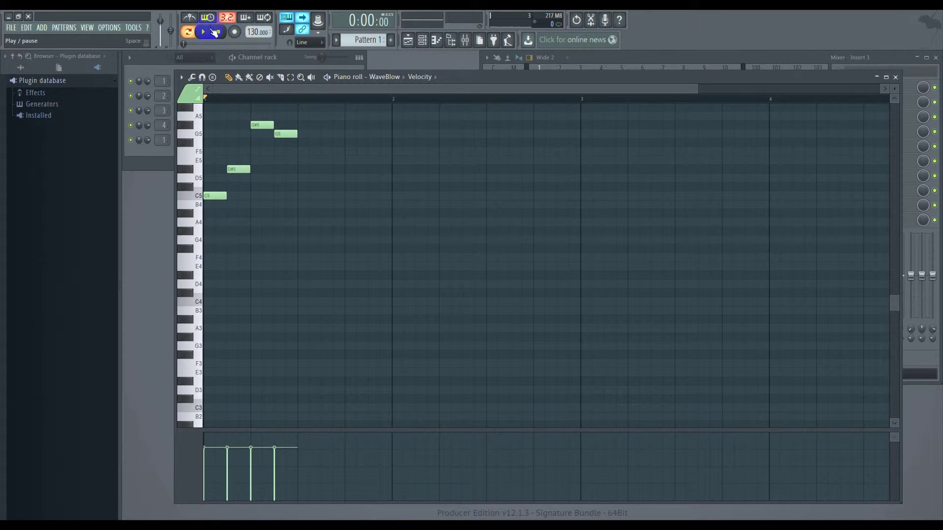
click(203, 32)
click(218, 32)
click(196, 219)
drag(195, 218, 195, 241)
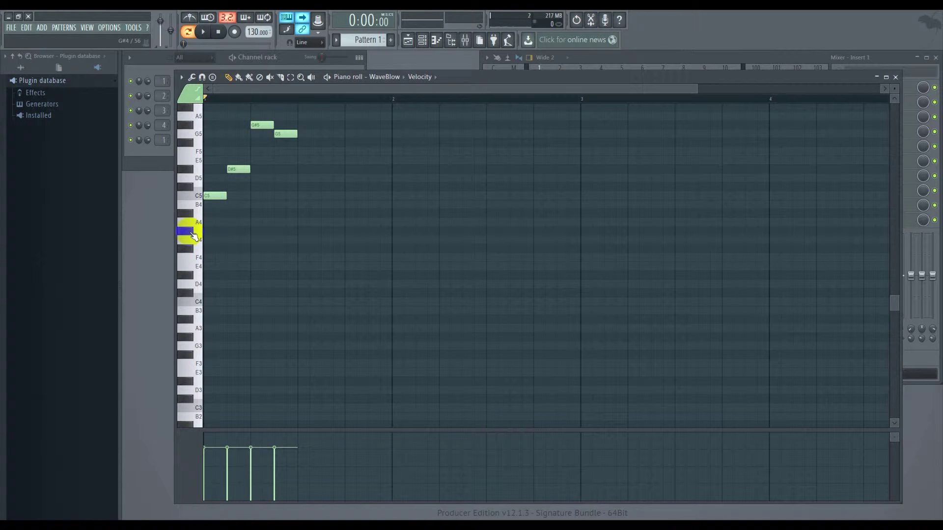
drag(194, 237, 202, 187)
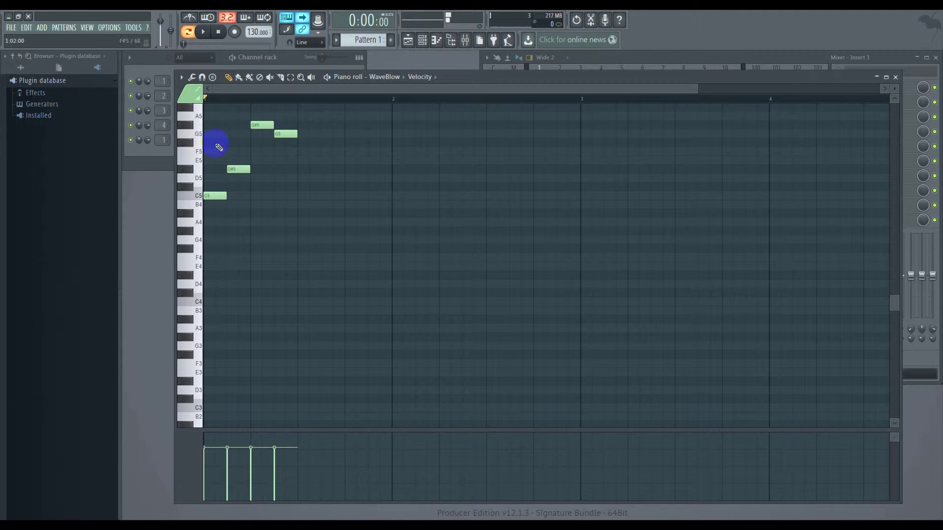
click(203, 31)
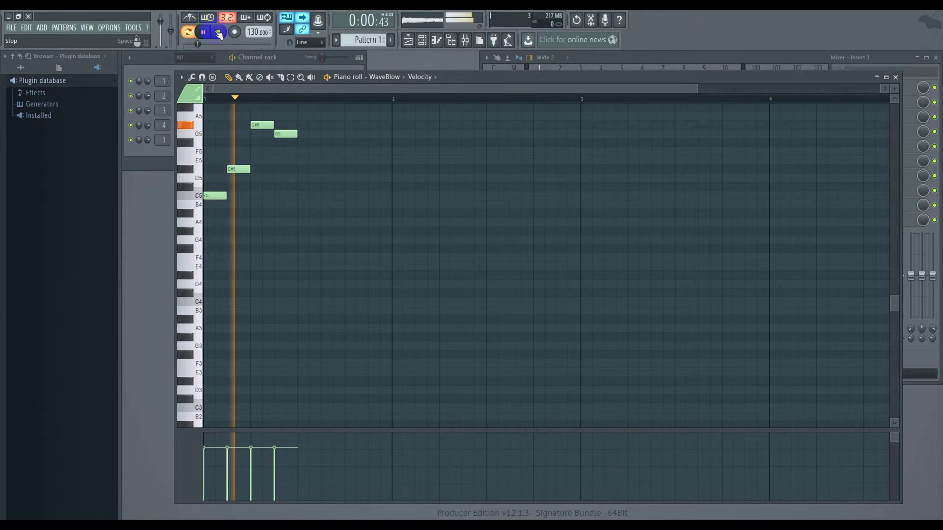
key(space)
Step: Complete bar 1 of the melody with consecutive descending notes F5, D#5, D5 and C5
click(300, 152)
click(334, 170)
drag(338, 170, 330, 174)
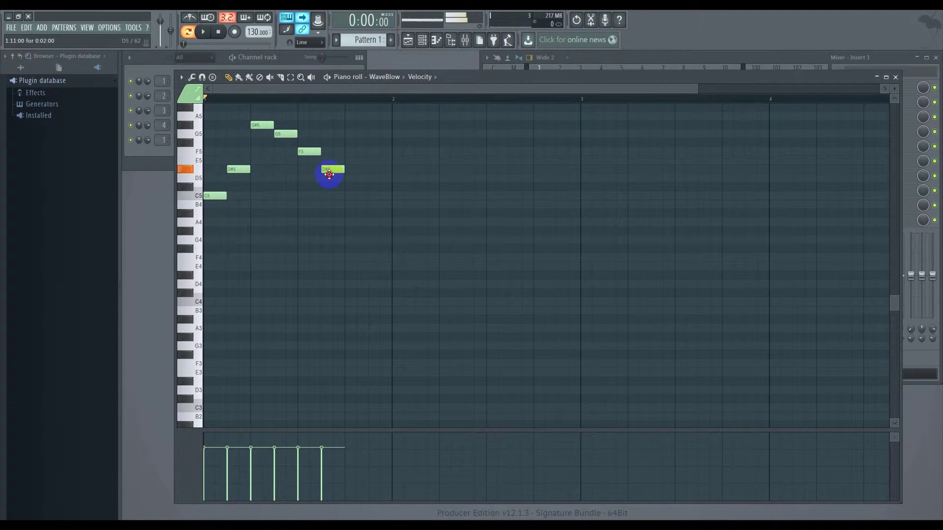
click(346, 187)
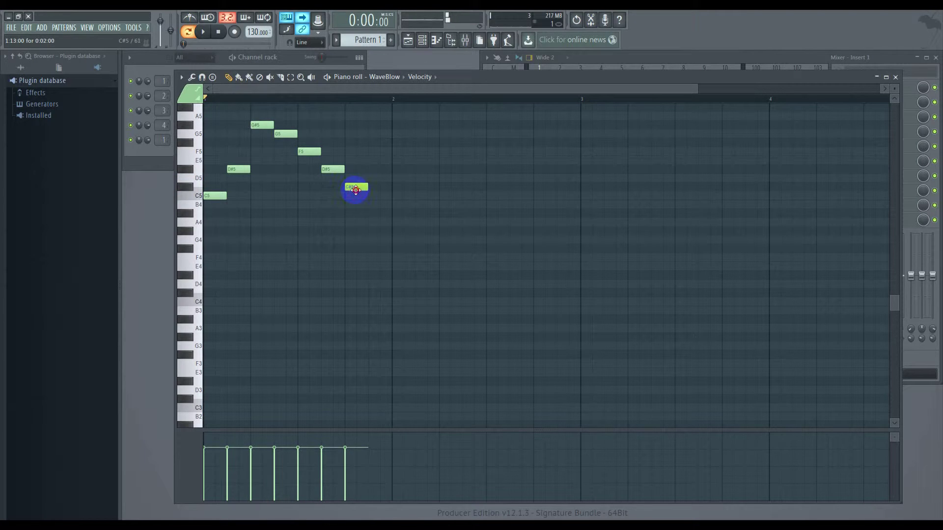
drag(356, 189, 356, 178)
drag(375, 225, 374, 192)
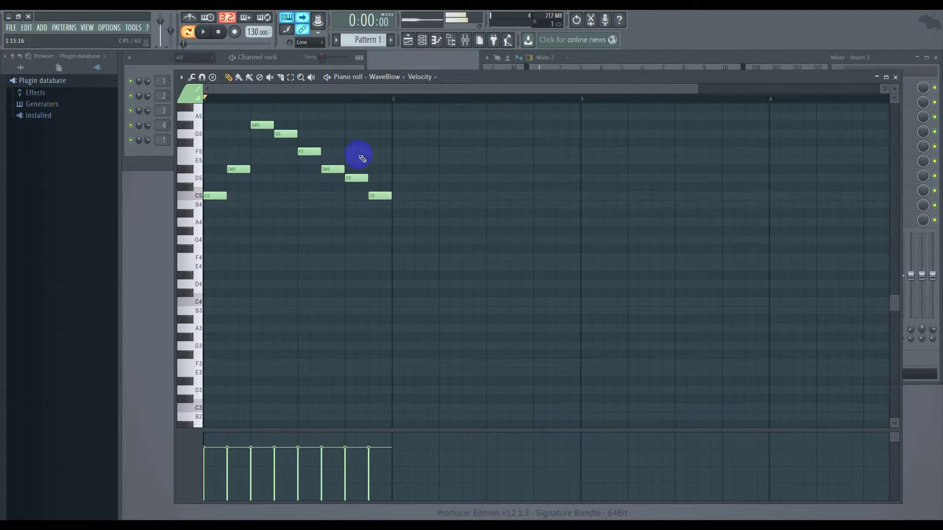
Step: Play back the eight-note melody and close the piano roll
click(203, 34)
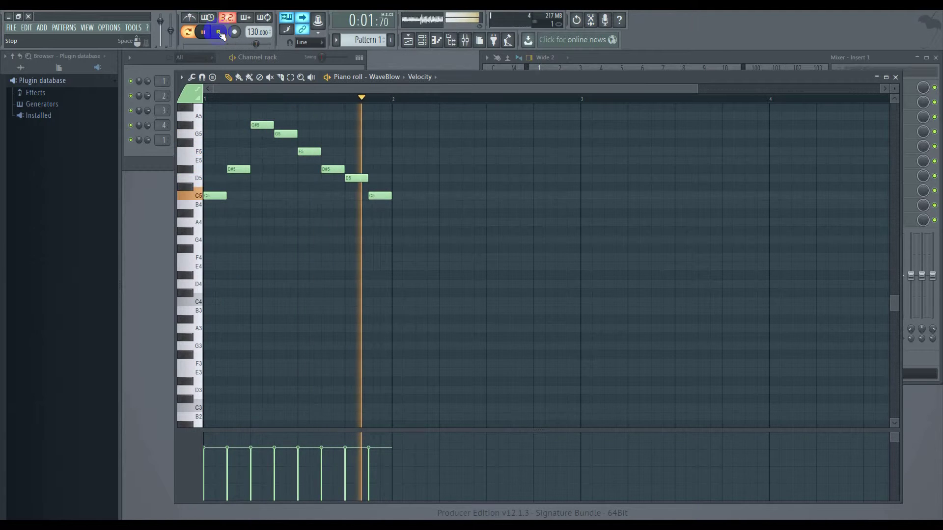
click(219, 33)
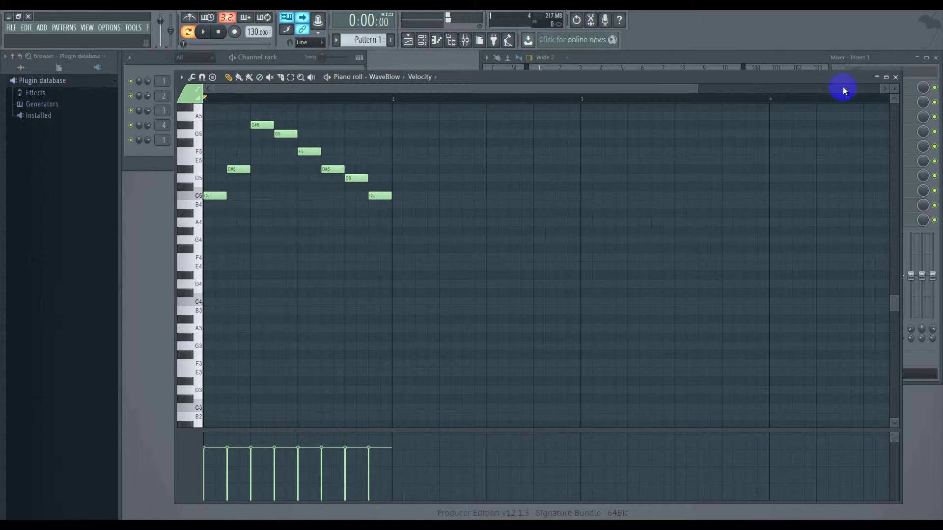
click(896, 78)
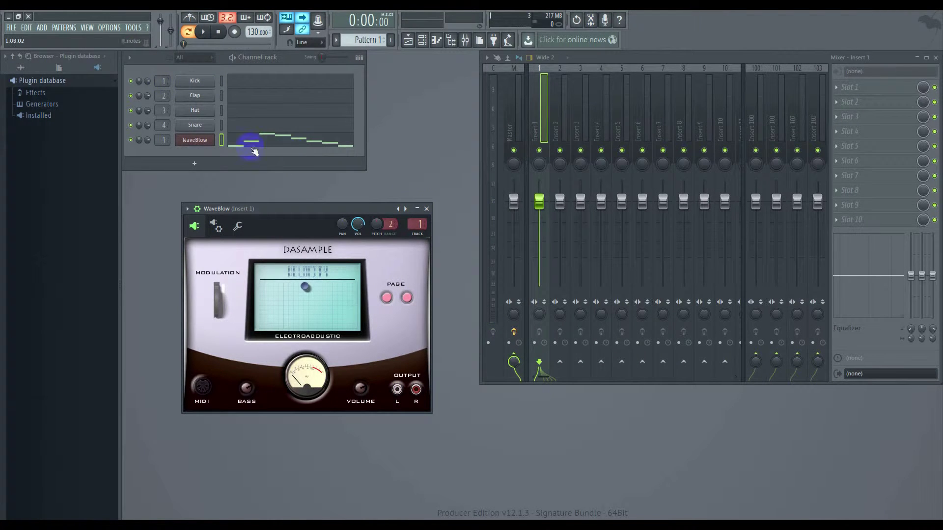
Step: Try WaveBlow's Modulation wheel up and down while playing back the melody, and stop playback
mouse_move(214, 297)
mouse_down()
mouse_move(218, 281)
mouse_move(215, 329)
mouse_move(211, 288)
mouse_up()
drag(219, 291, 263, 219)
drag(232, 259, 220, 297)
click(206, 34)
drag(240, 262, 222, 325)
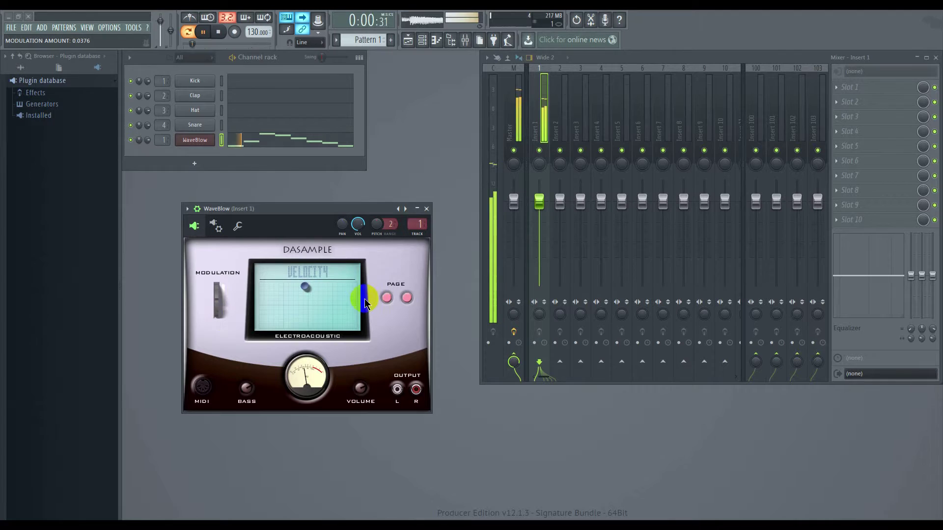
click(230, 36)
click(218, 31)
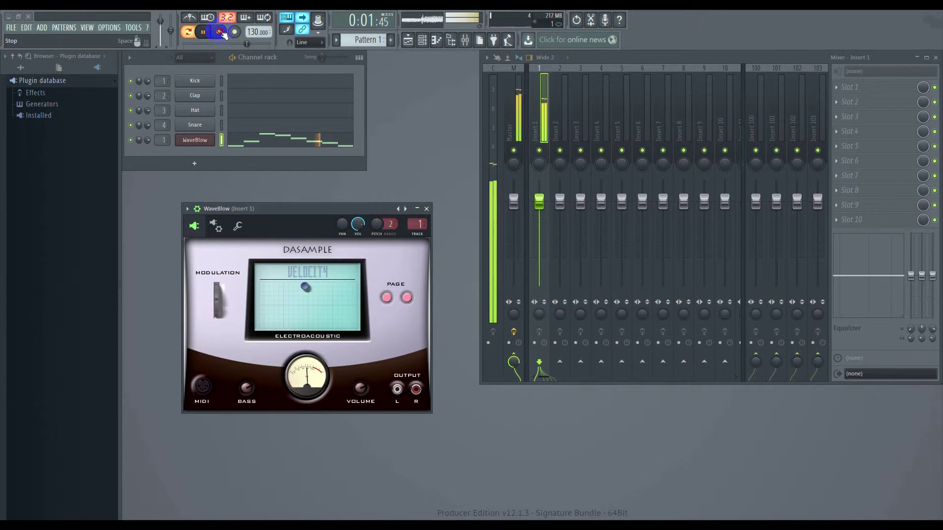
Step: Close WaveBlow and load the BIAS AMP effect into slot 1 of mixer Insert 1
click(427, 209)
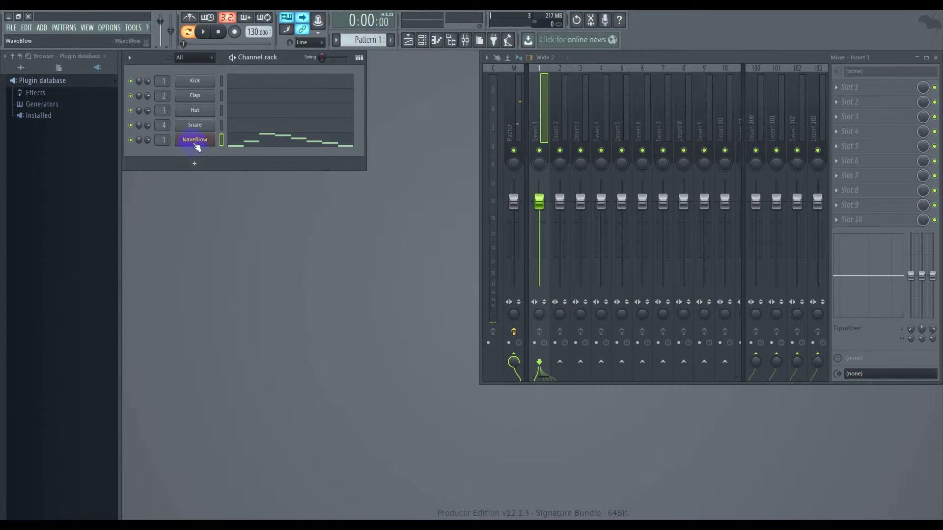
click(839, 92)
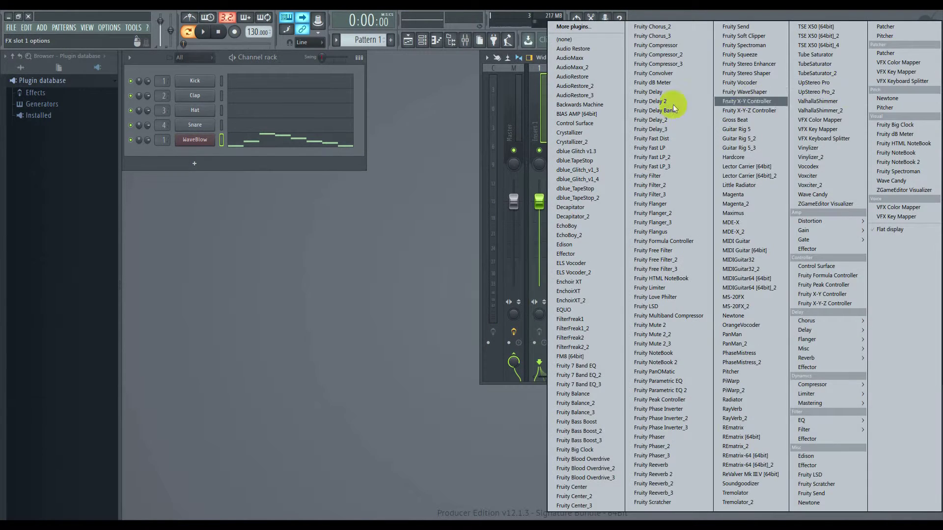
click(587, 117)
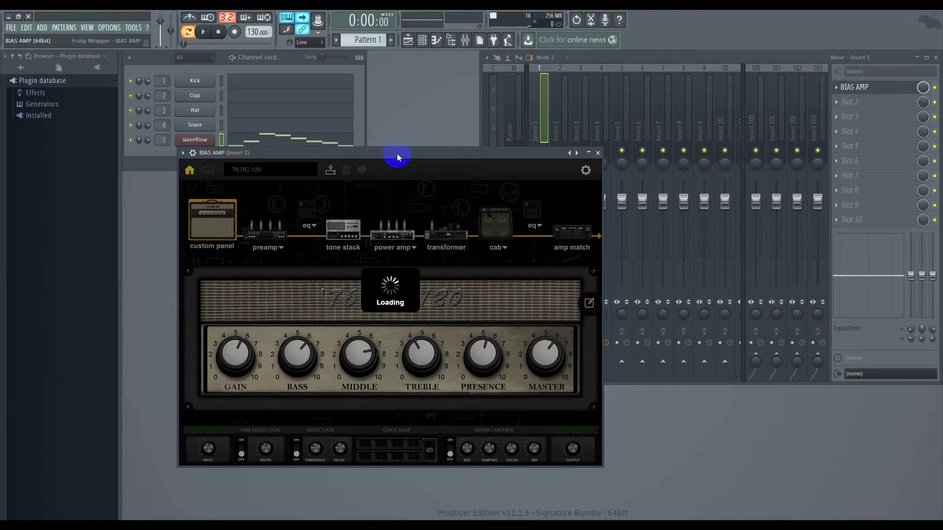
drag(396, 157, 396, 177)
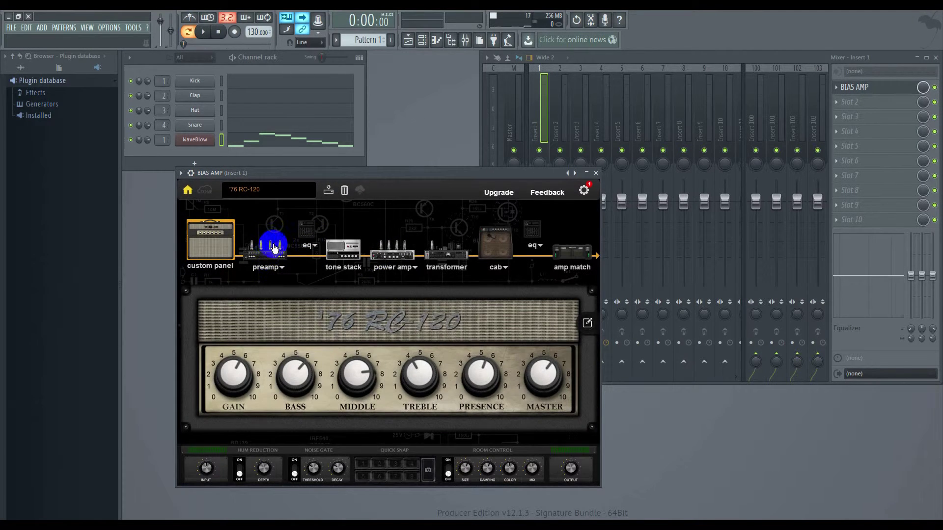
Step: Load the Mark IIc+ amp from BIAS AMP's Metal presets and move the plugin window clear of the channel rack
click(266, 191)
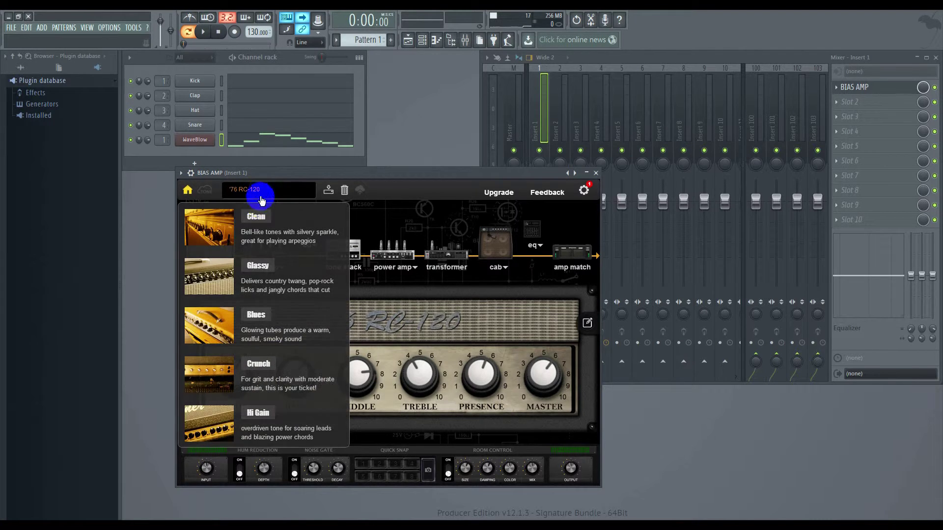
scroll(272, 359, down, 2)
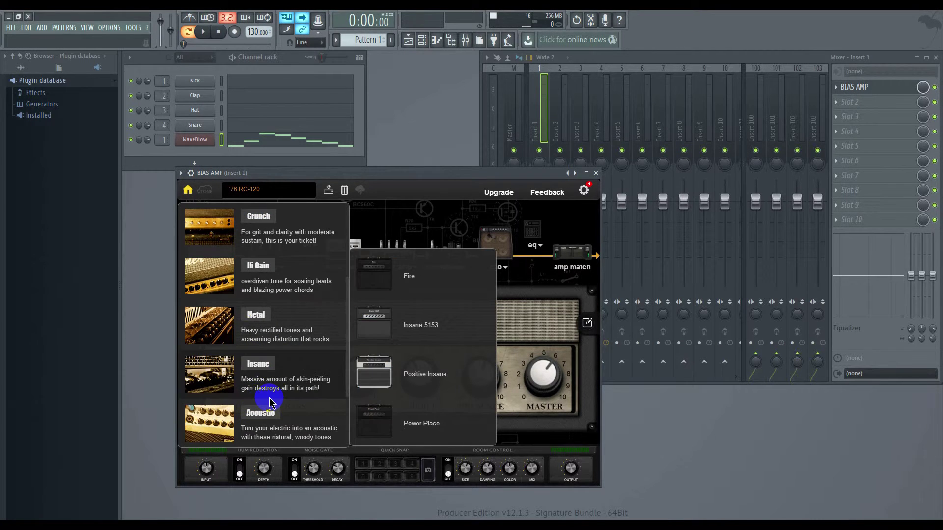
mouse_move(263, 324)
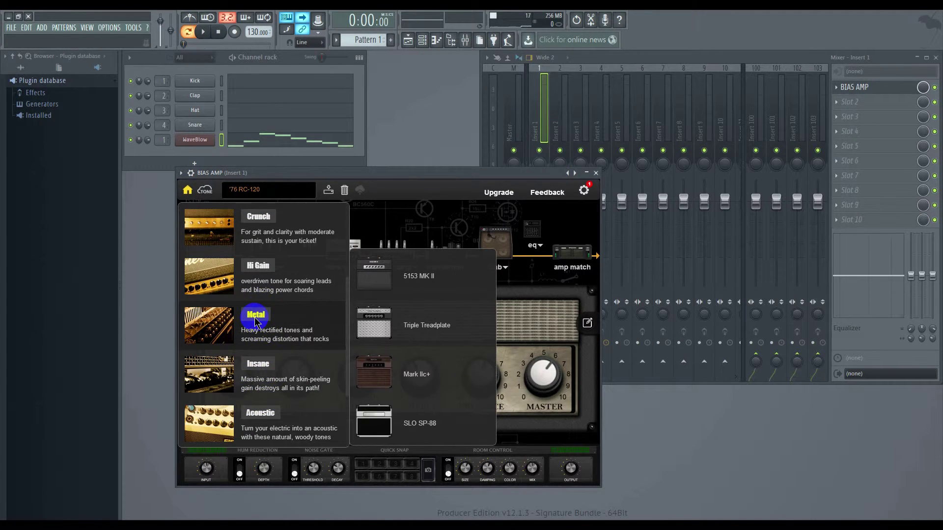
click(254, 318)
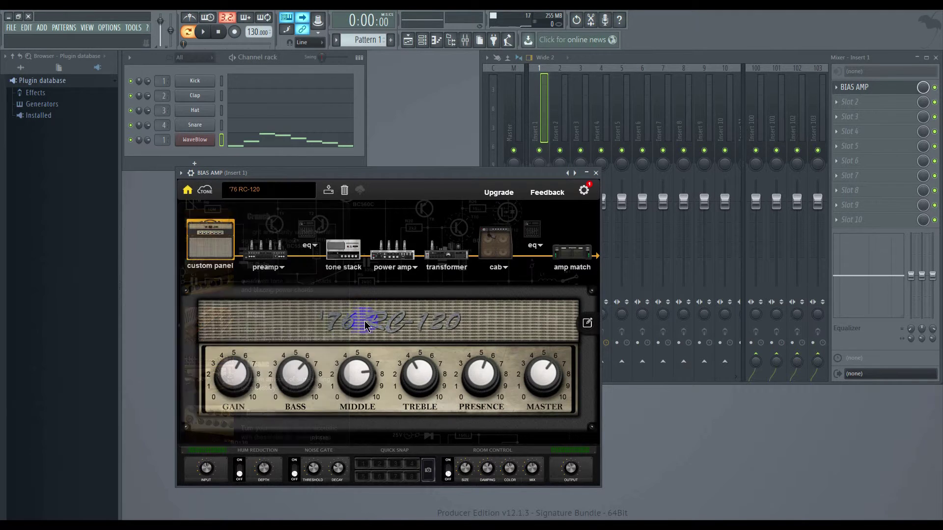
click(280, 193)
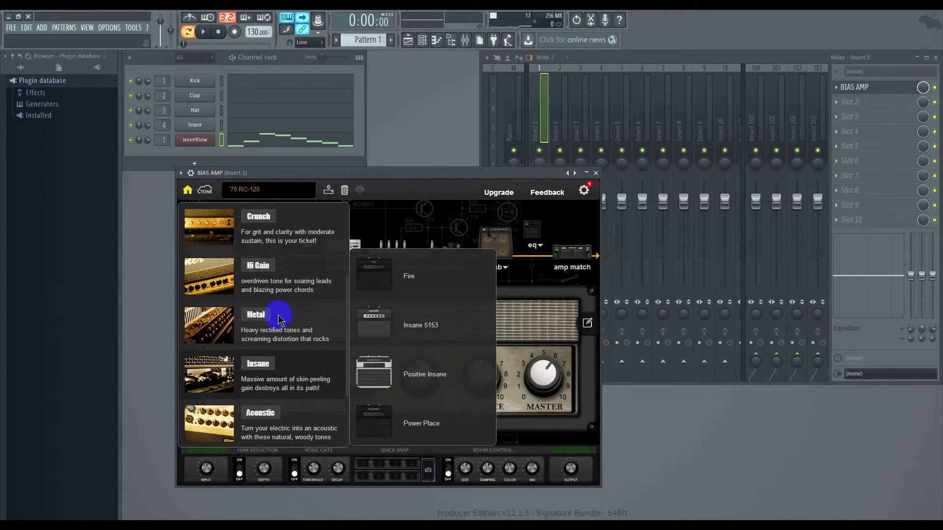
mouse_move(322, 317)
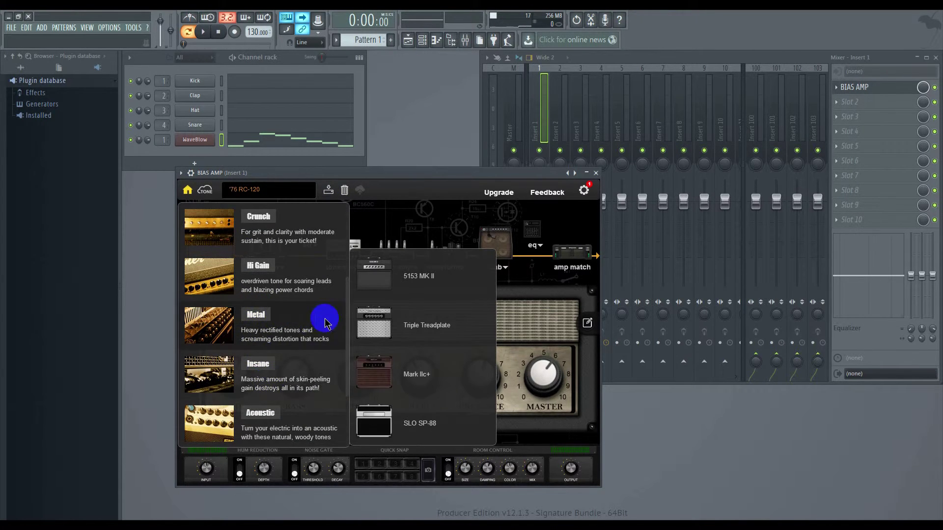
click(377, 368)
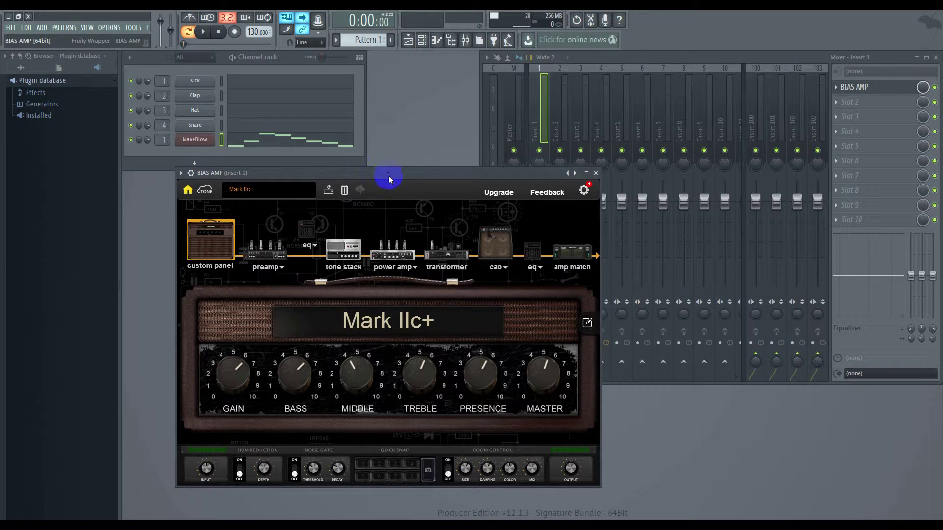
drag(388, 175, 377, 193)
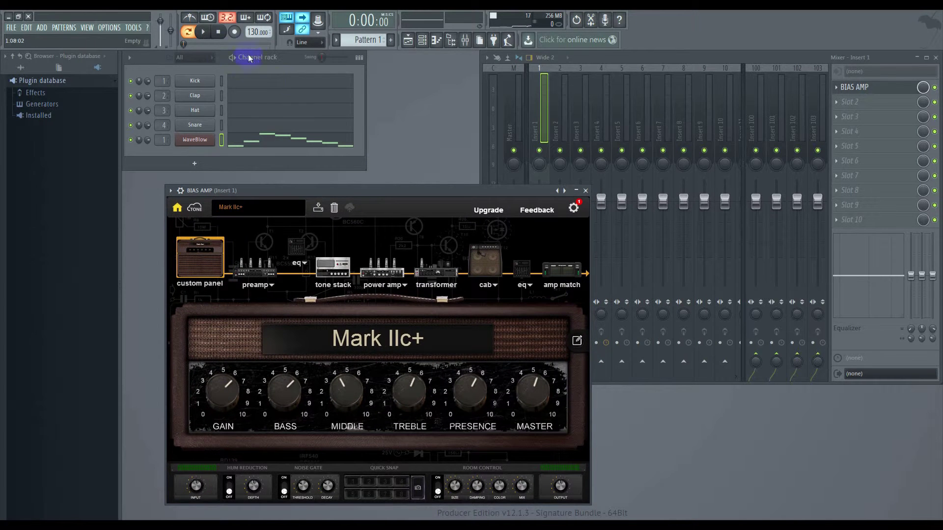
Step: Play the melody through the Mark IIc+ amp, show its preamp section, and stop playback
click(203, 31)
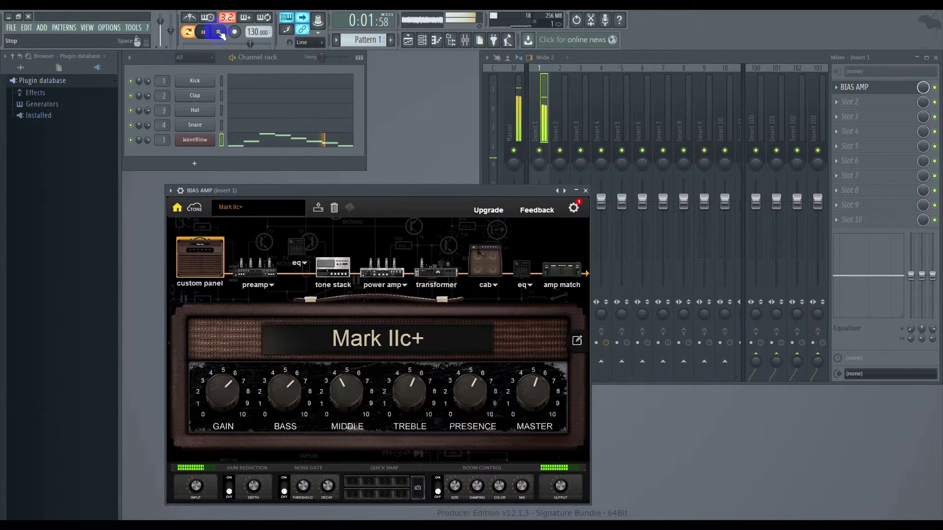
click(262, 268)
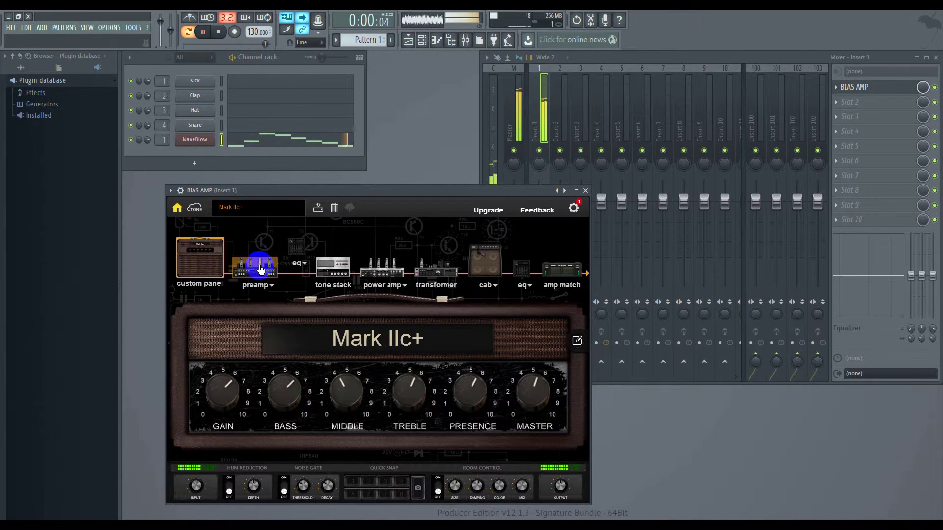
click(262, 269)
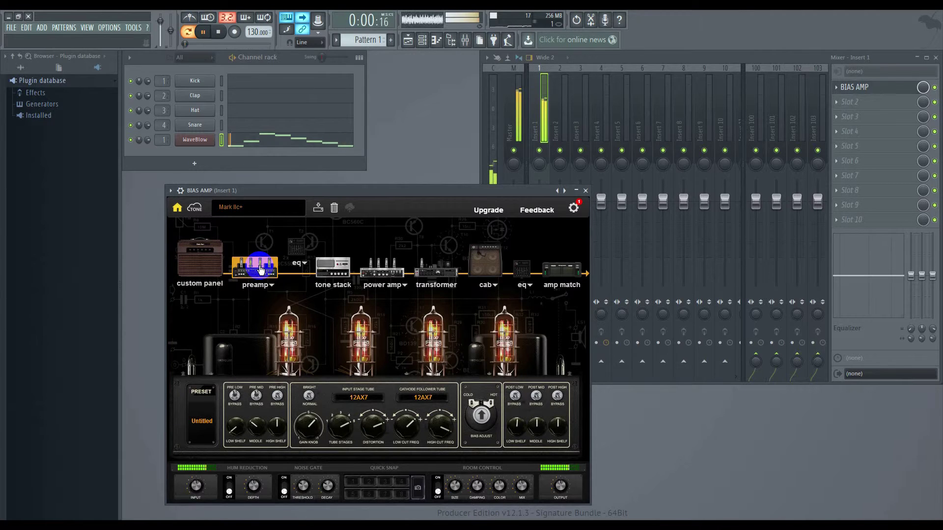
click(219, 33)
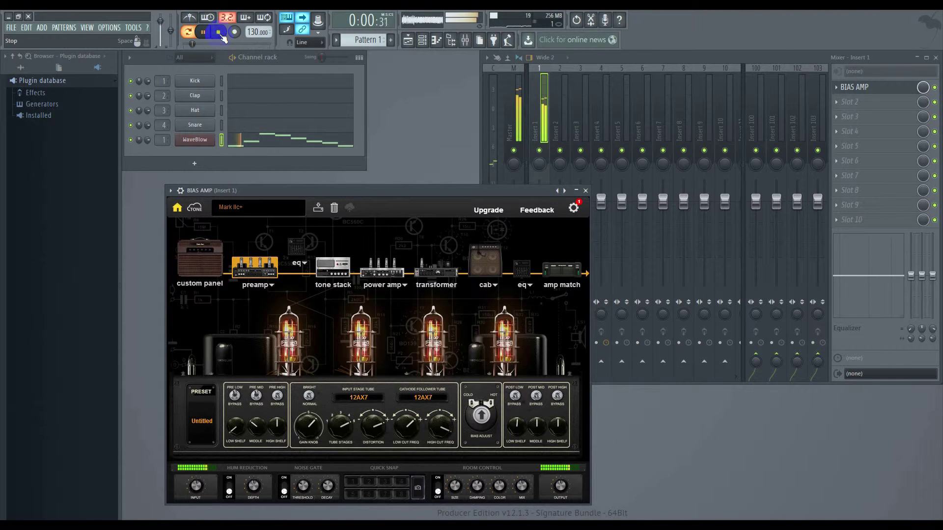
Step: Change the preamp's input stage tube to 12AT7 and play back the melody with it
click(291, 299)
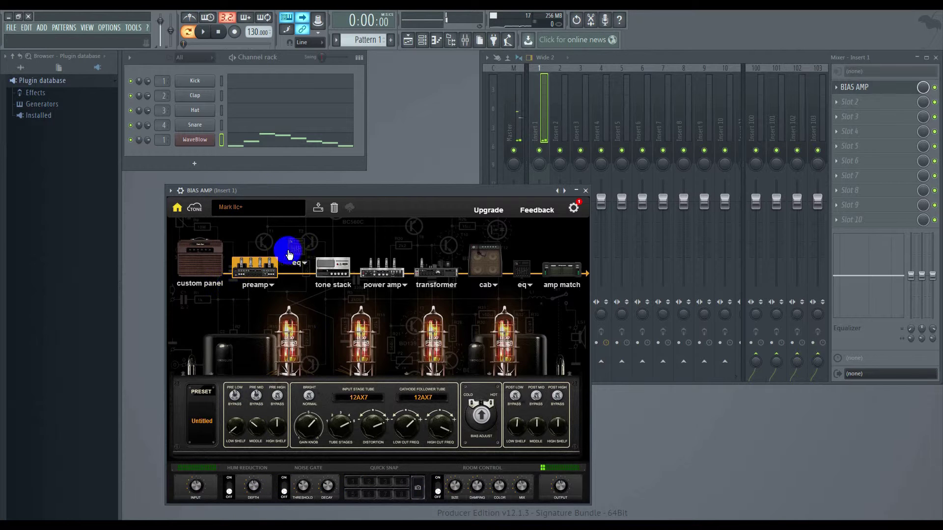
click(294, 349)
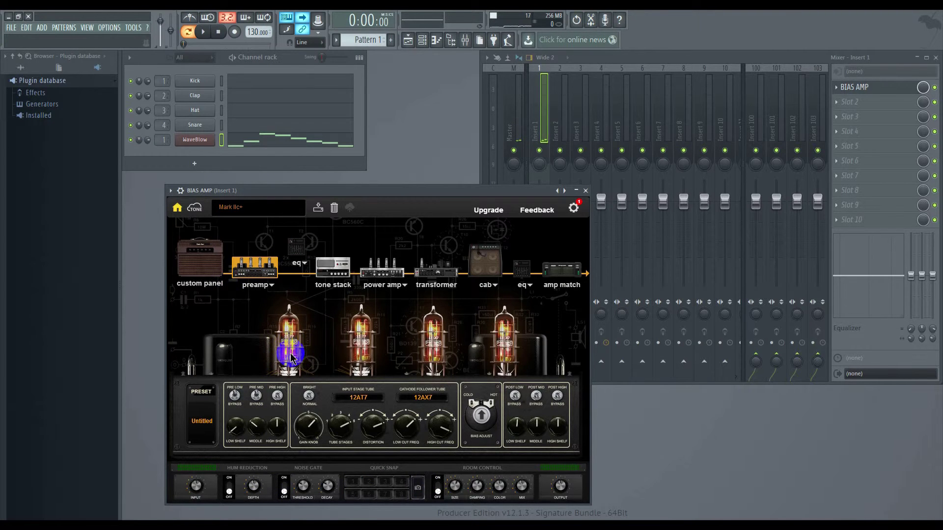
click(205, 34)
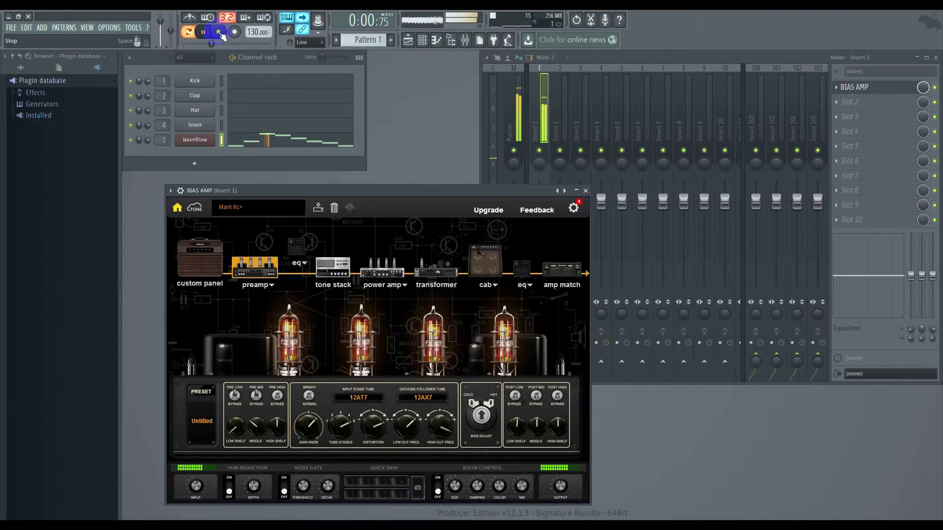
click(219, 33)
Step: Raise the velocity of WaveBlow's last C5 note to maximum in the piano roll and play back the melody
click(263, 145)
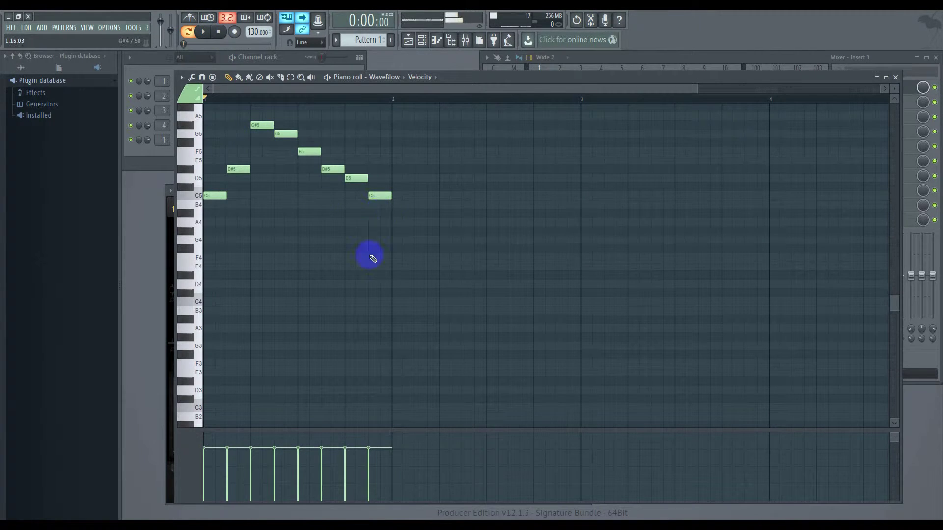
drag(371, 445, 372, 420)
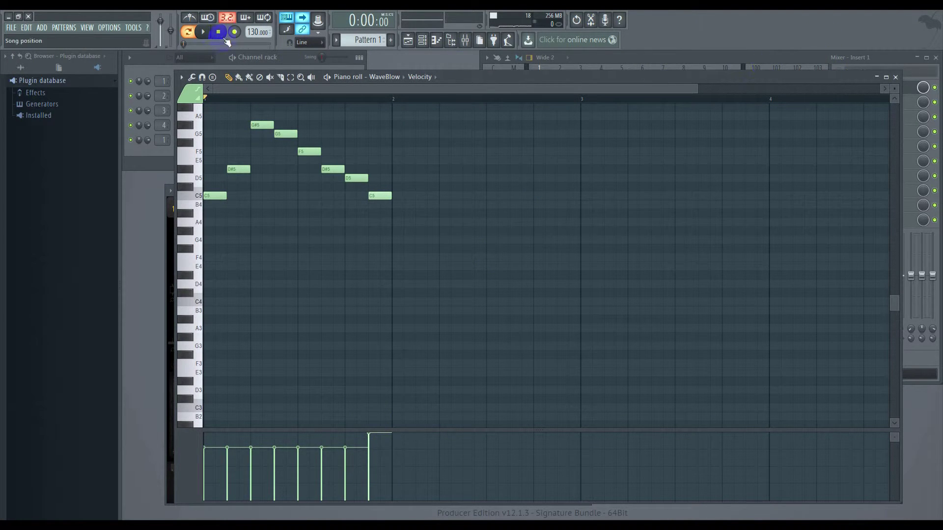
click(206, 34)
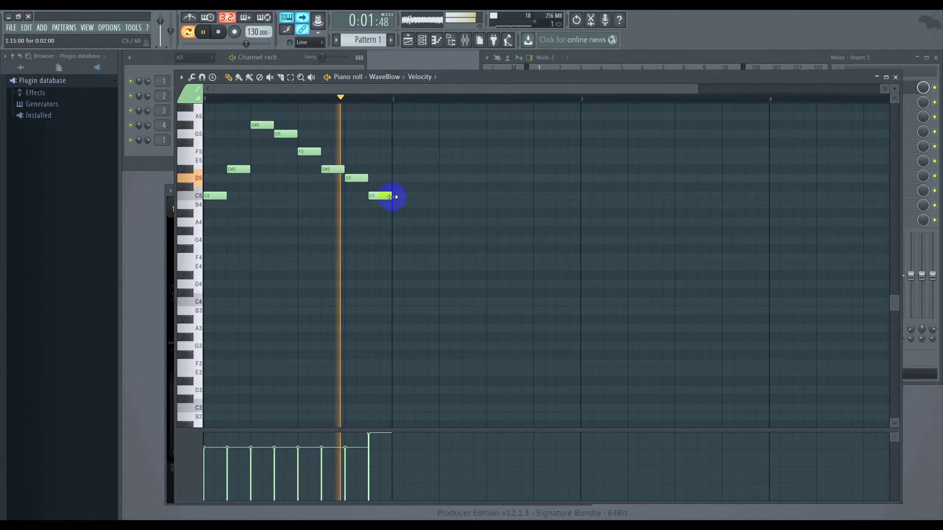
Step: Lengthen the last C5 note to three times its length, add equally long D5 and D#5 notes after it, and stop playback
drag(392, 197, 438, 196)
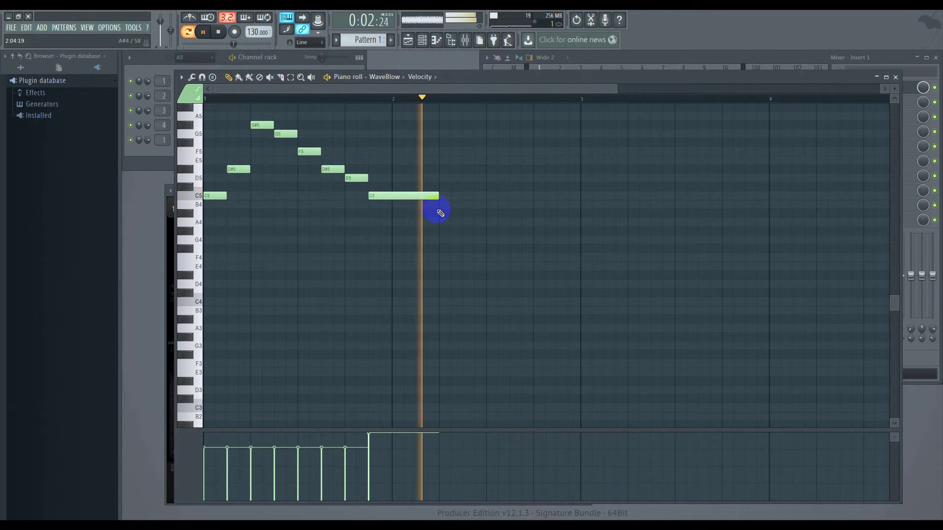
click(440, 180)
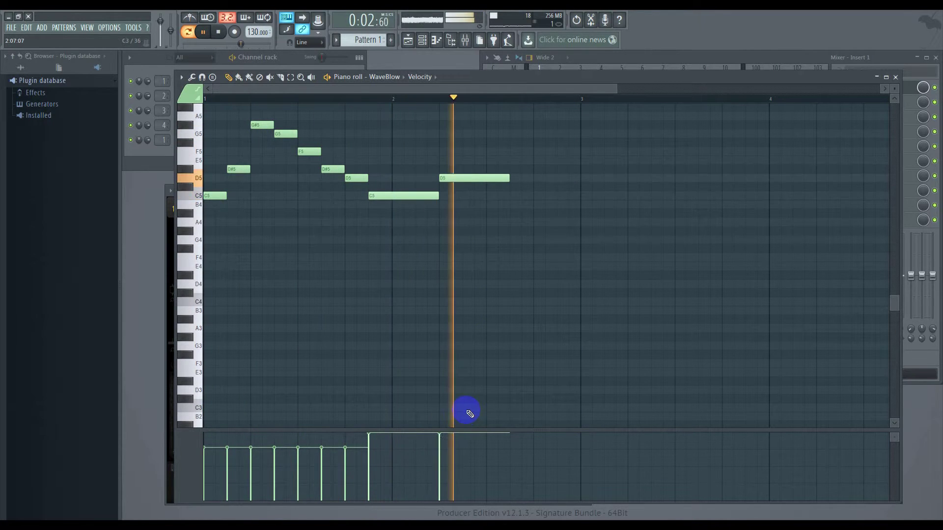
click(512, 162)
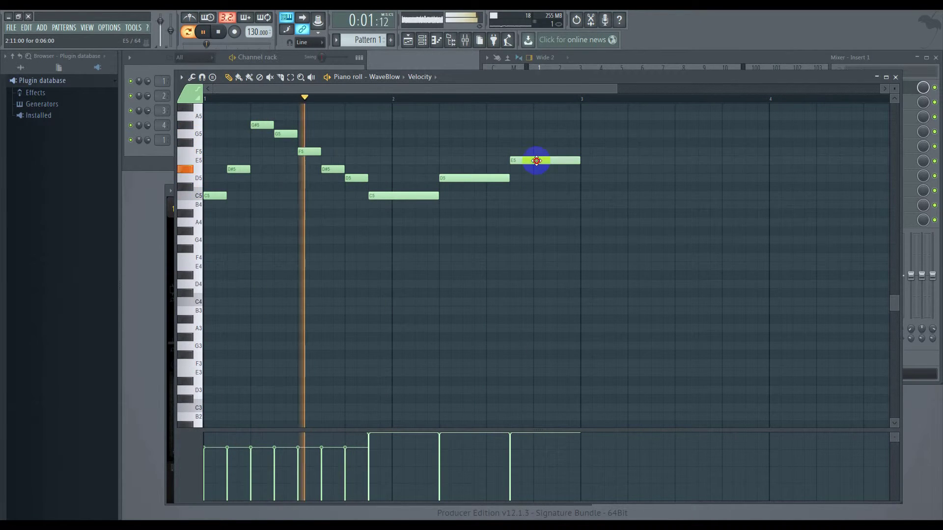
drag(535, 160, 535, 176)
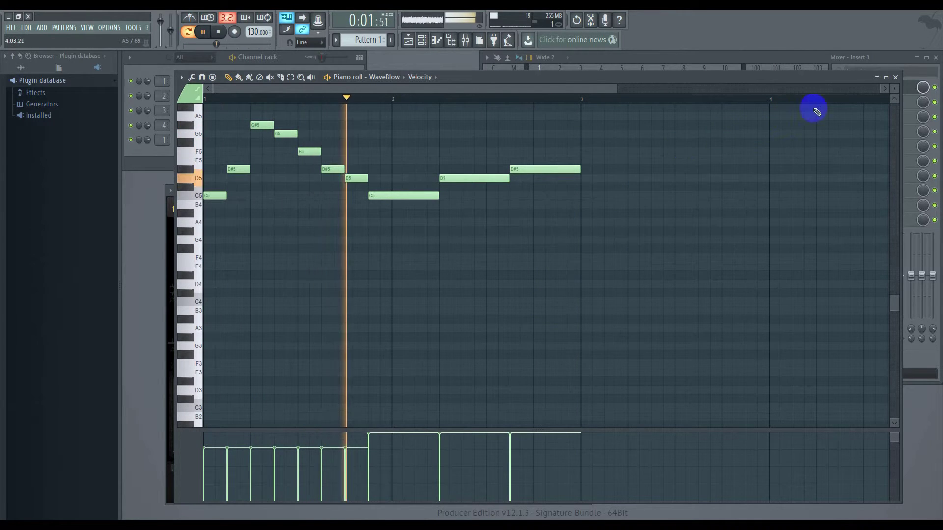
key(space)
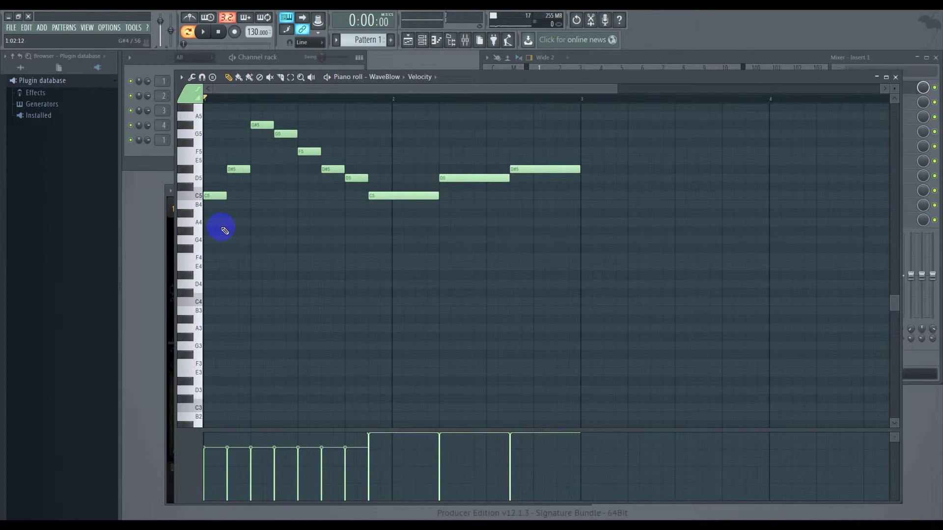
Step: Transpose all notes of the melody down two octaves so it starts on C3, play it back and close the piano roll
key(ctrl+a)
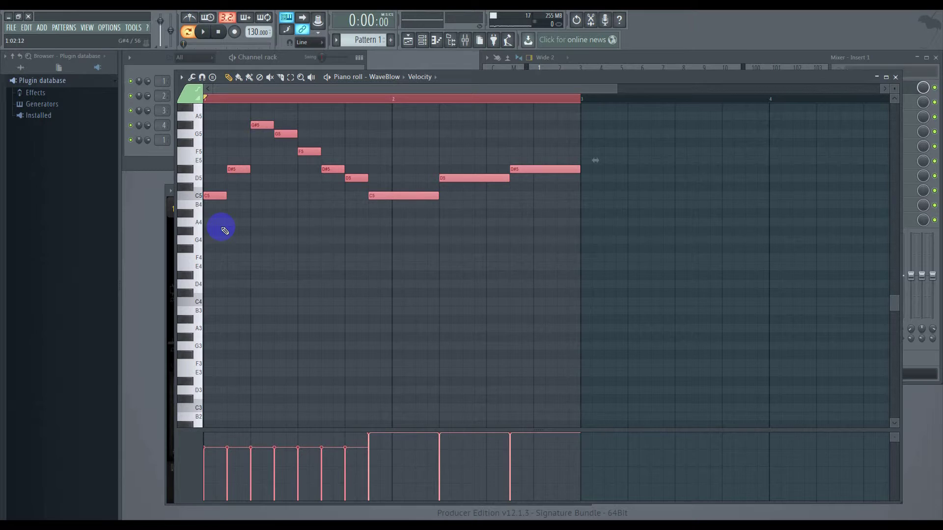
drag(214, 196, 207, 404)
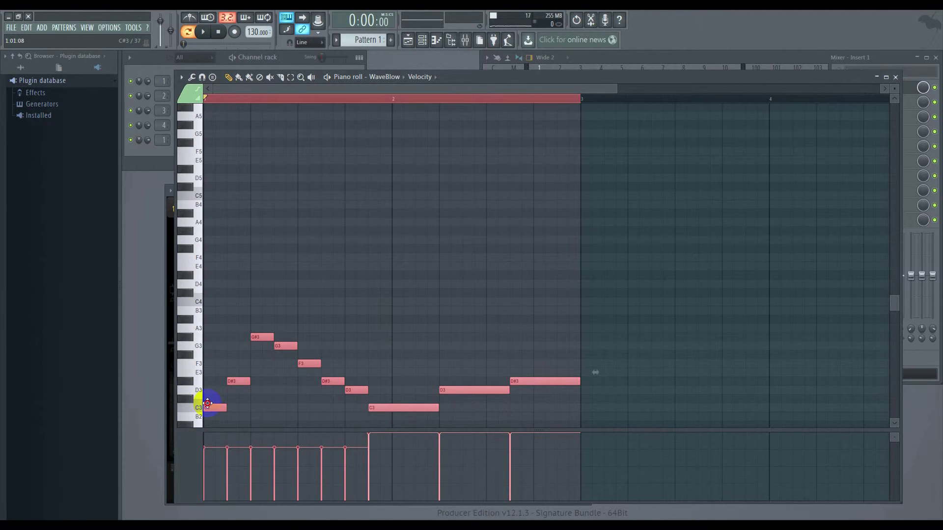
click(205, 32)
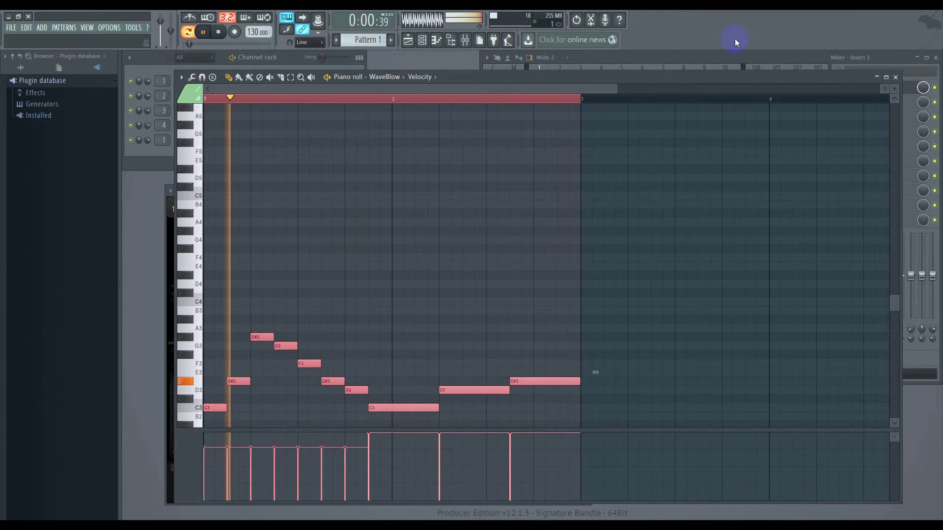
click(896, 77)
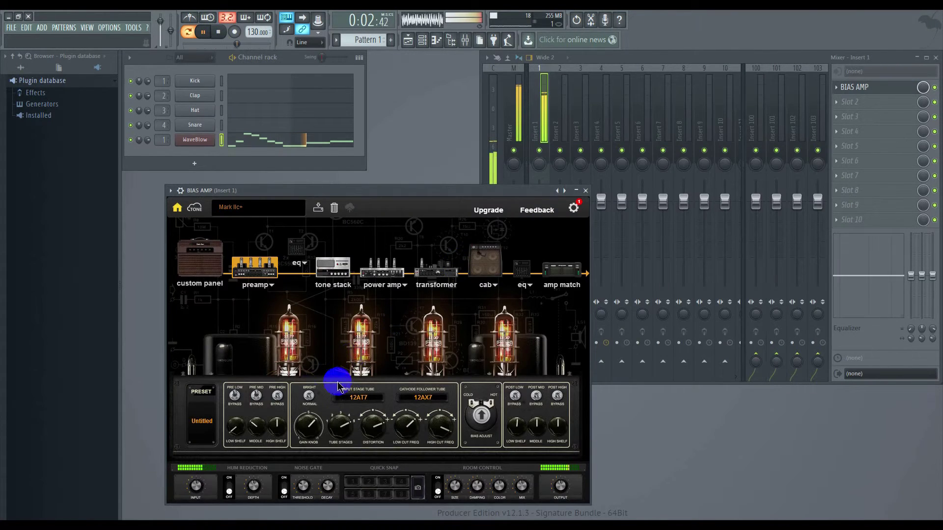
Step: Change BIAS AMP's input stage tube to 12AU7, turn on hum reduction and the noise gate, and stop playback
click(292, 355)
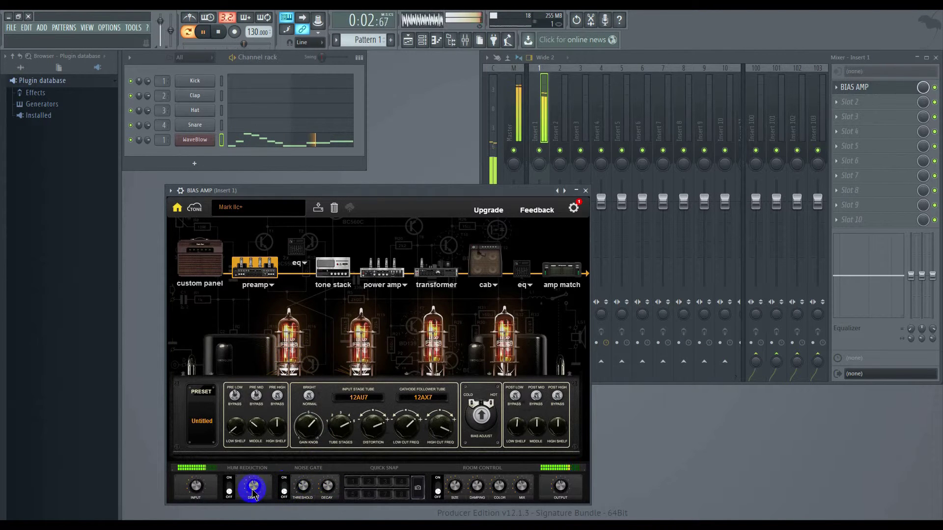
click(228, 491)
click(284, 488)
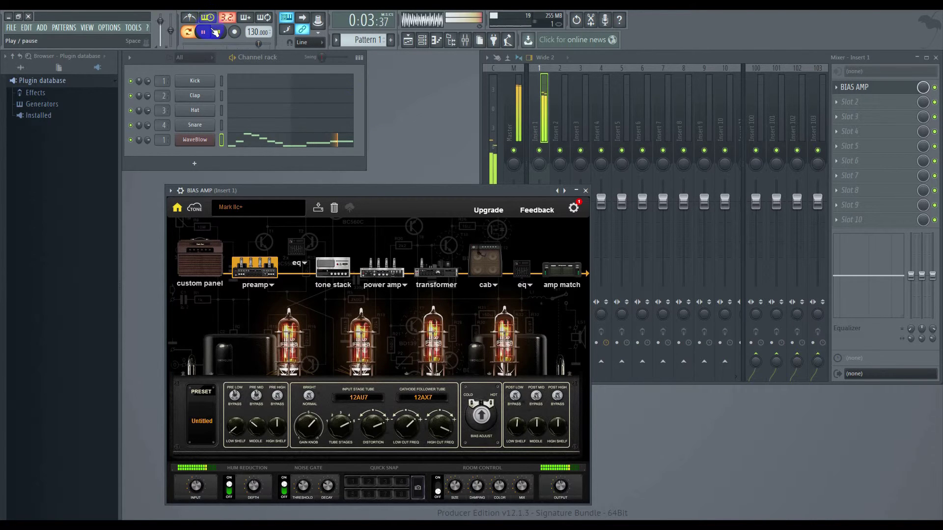
key(space)
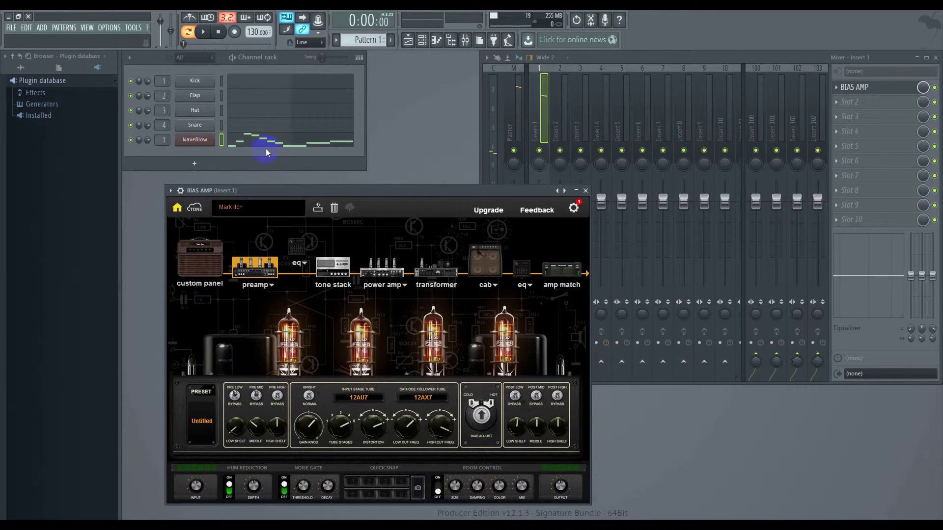
Step: Open WaveBlow's FX page and lower the reverb size and reverb color to near minimum
click(197, 141)
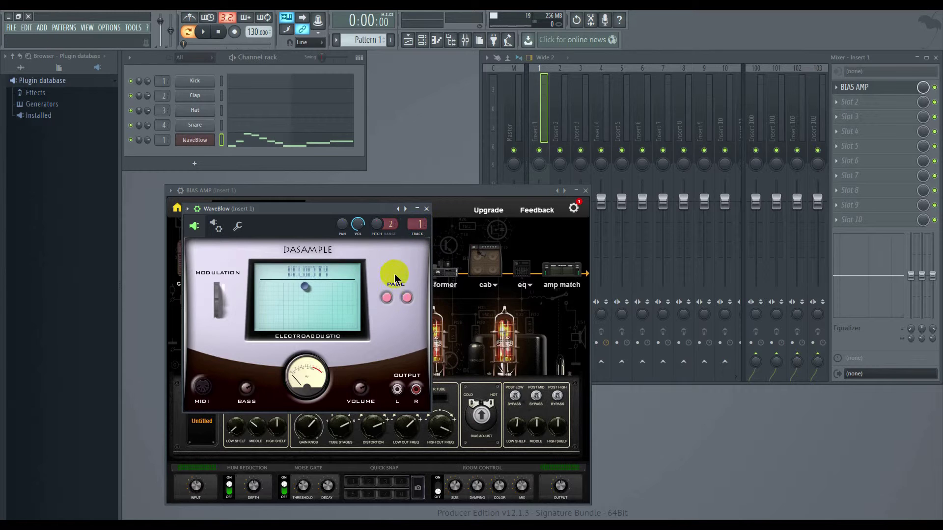
click(407, 298)
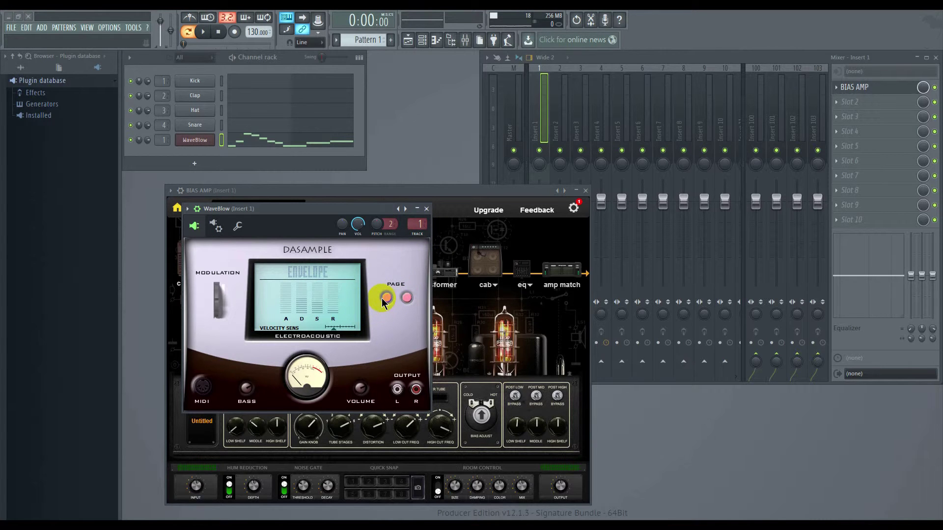
click(386, 299)
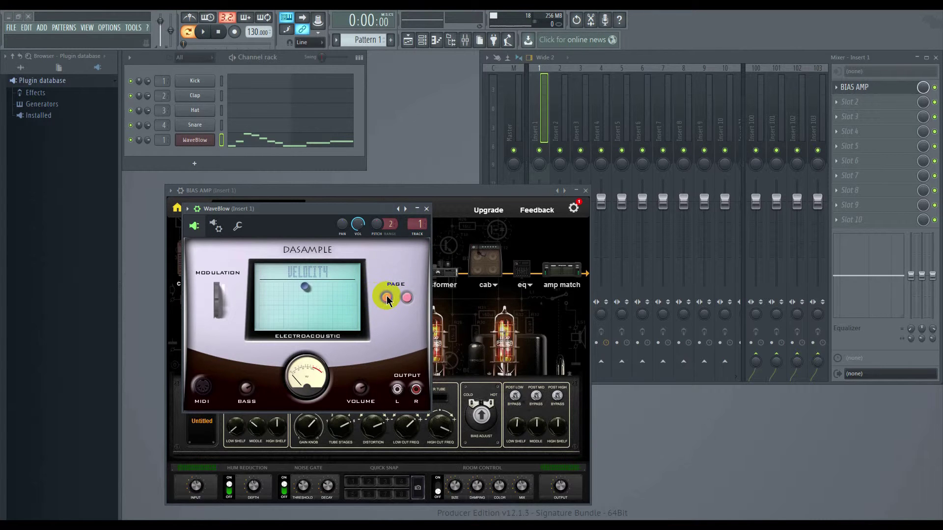
click(386, 298)
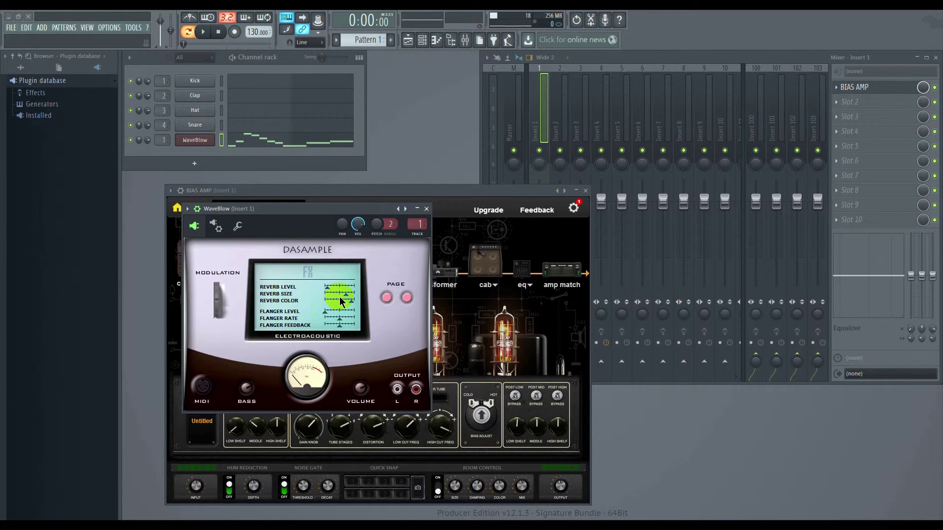
drag(347, 297, 328, 306)
drag(350, 302, 270, 302)
Step: Play the melody while trying WaveBlow's volume knob, and close the instrument and stop playback
click(204, 32)
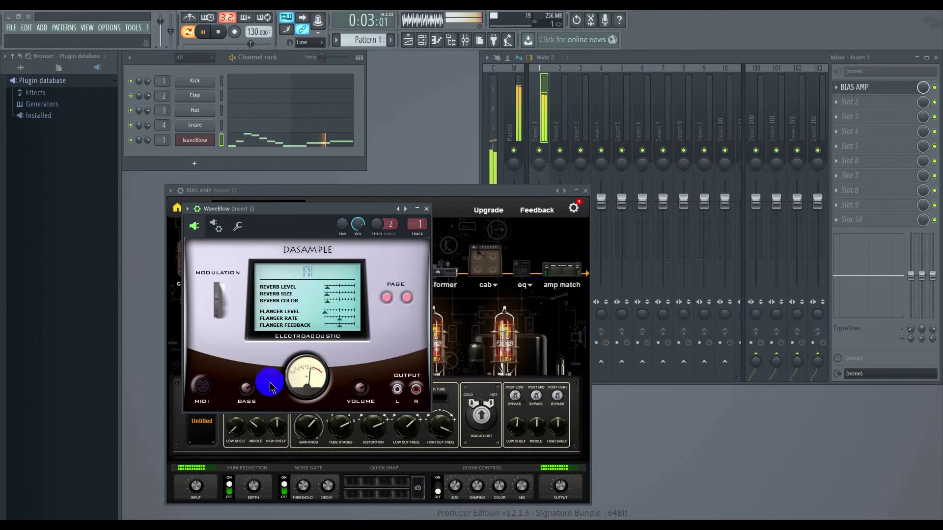
drag(357, 398, 428, 220)
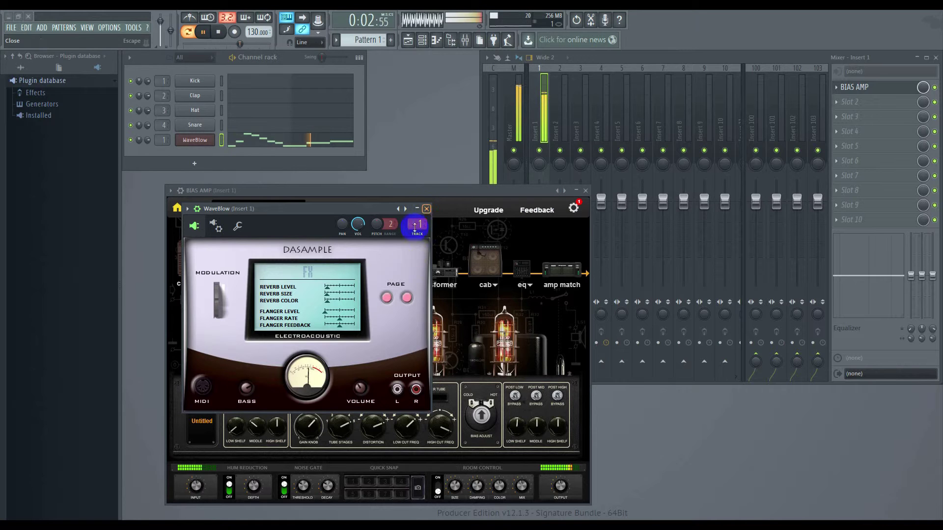
click(427, 209)
click(218, 32)
Step: Inspect BIAS AMP's tone stack and power amp sections, and play the melody briefly
click(385, 276)
click(322, 281)
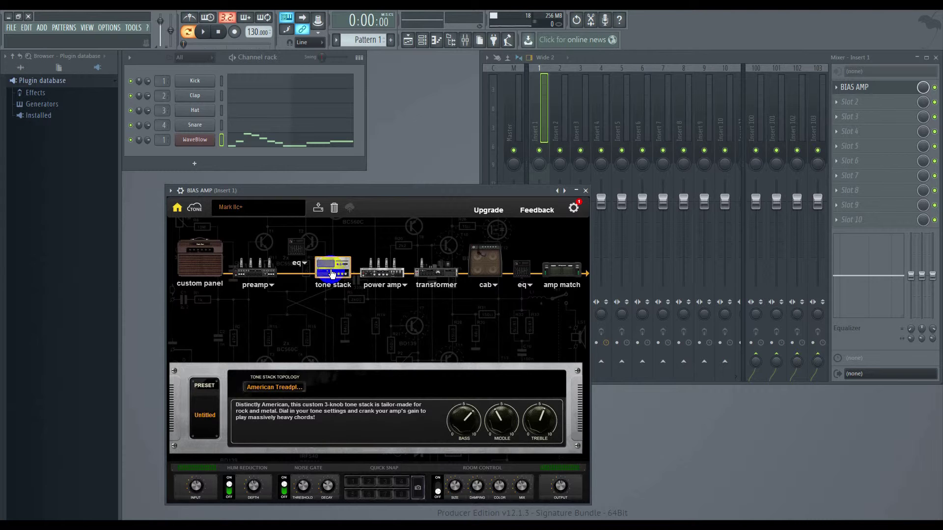
click(388, 271)
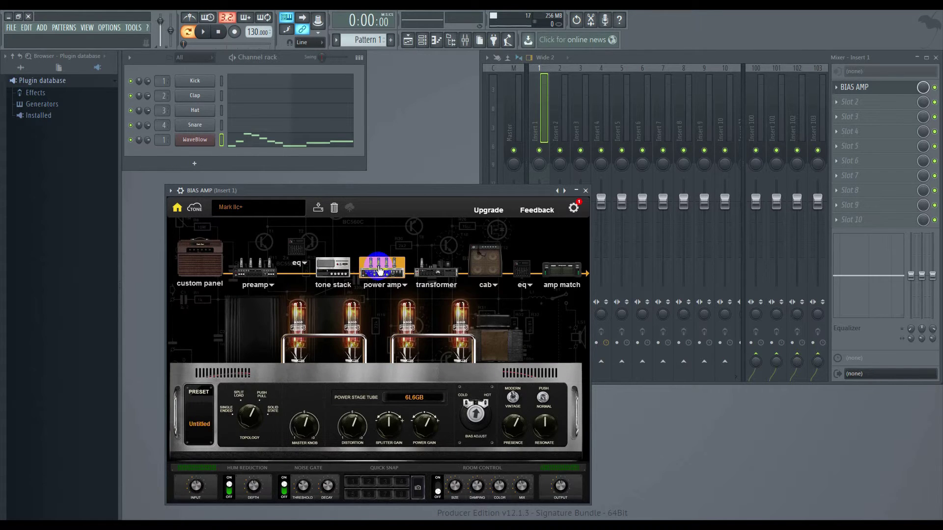
click(204, 32)
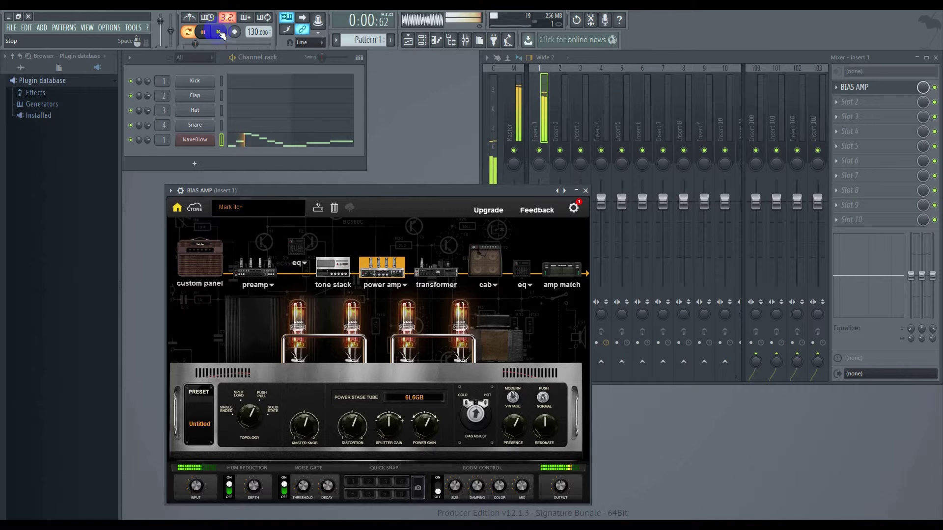
click(220, 32)
Step: Replace the melody's last two long notes in the piano roll with six short notes: D3, D#3, D3, D#3, D3 and F3
click(234, 139)
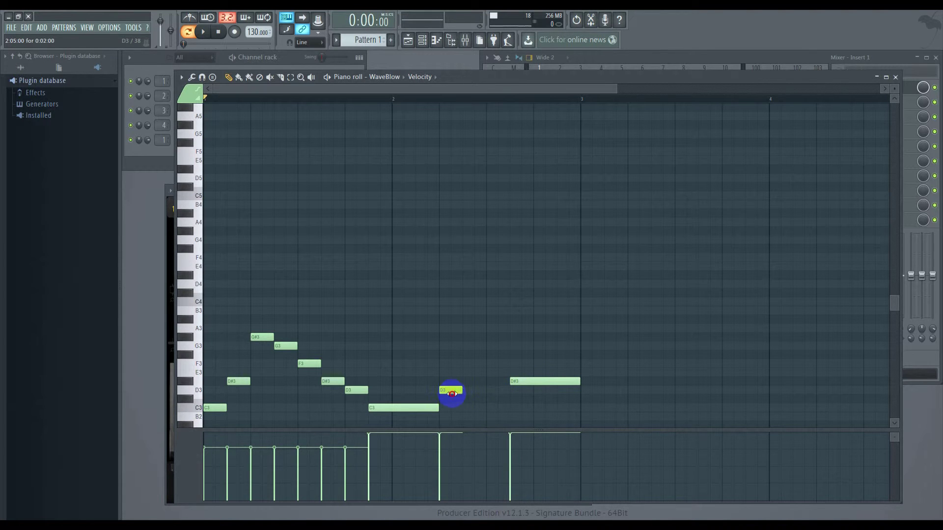
drag(580, 381, 456, 382)
click(467, 390)
click(480, 382)
click(489, 390)
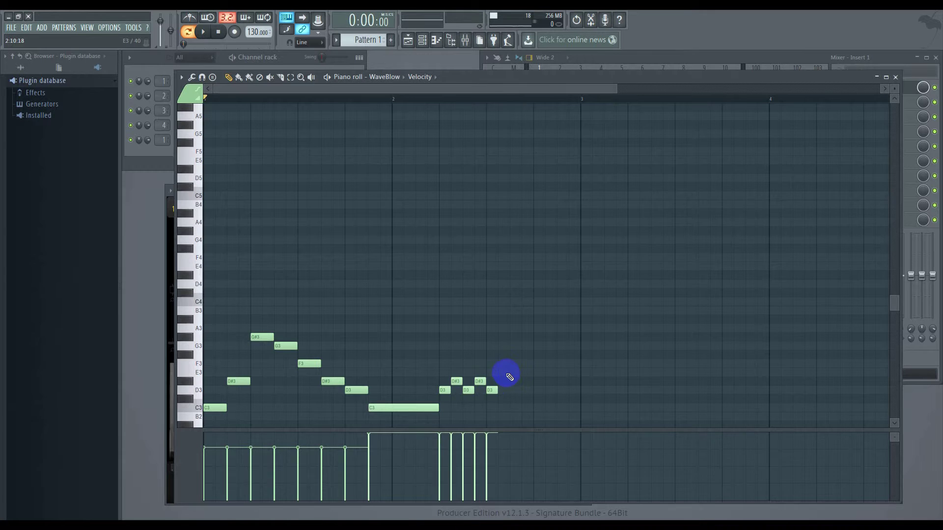
scroll(443, 345, down, 3)
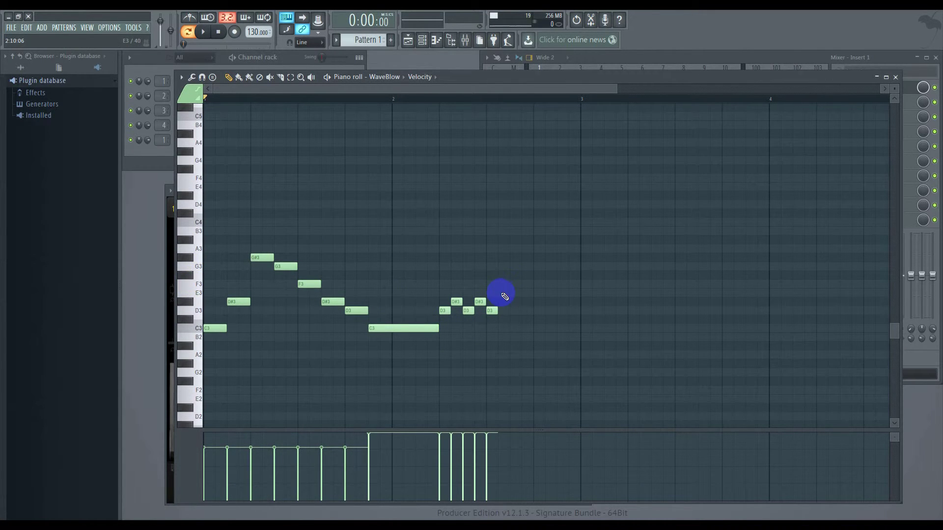
click(504, 284)
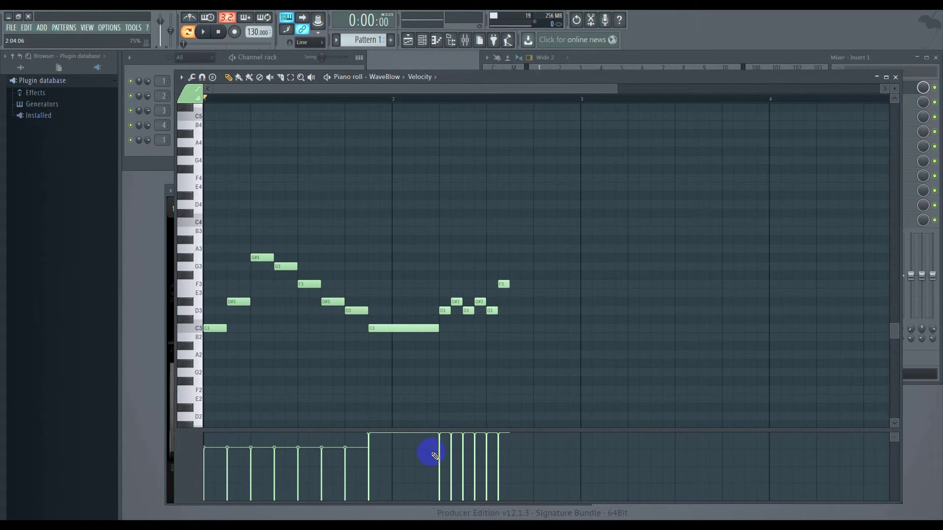
Step: Try the six short notes at about 38% velocity during playback, and raise them to slightly varied velocities near the level of the opening notes
drag(456, 459, 466, 467)
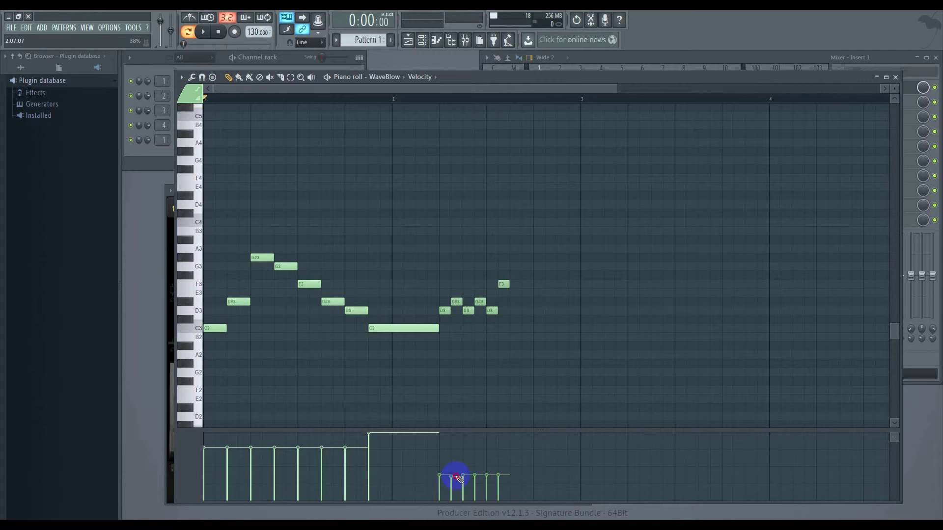
click(205, 33)
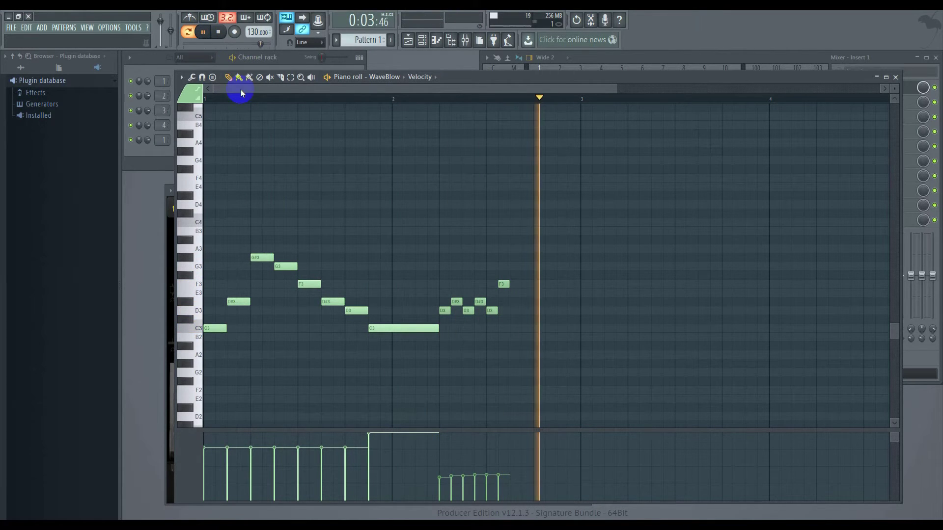
mouse_move(437, 479)
mouse_down()
mouse_move(442, 449)
mouse_move(448, 480)
mouse_move(457, 450)
mouse_up()
mouse_move(464, 498)
mouse_down()
mouse_move(454, 495)
mouse_move(467, 480)
mouse_move(463, 449)
mouse_move(480, 480)
mouse_move(480, 446)
mouse_move(486, 489)
mouse_move(497, 482)
mouse_move(501, 461)
mouse_move(489, 463)
mouse_move(496, 449)
mouse_up()
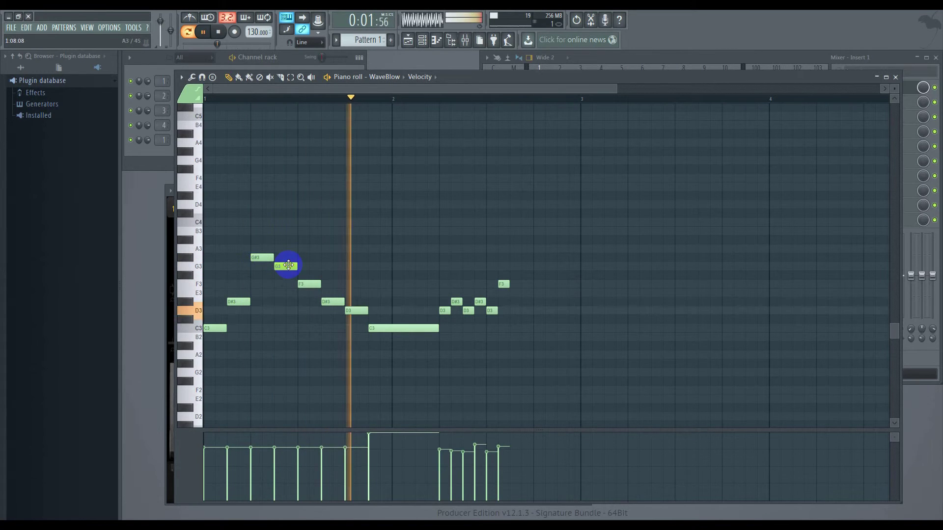
Step: Stop playback and audition single low notes G2, F3 and C3 on the piano roll's keyboard
key(space)
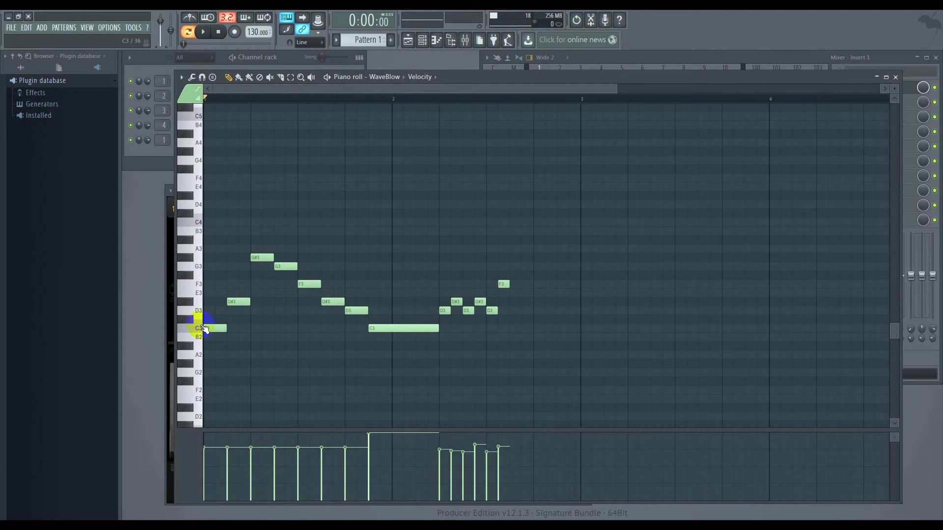
click(199, 375)
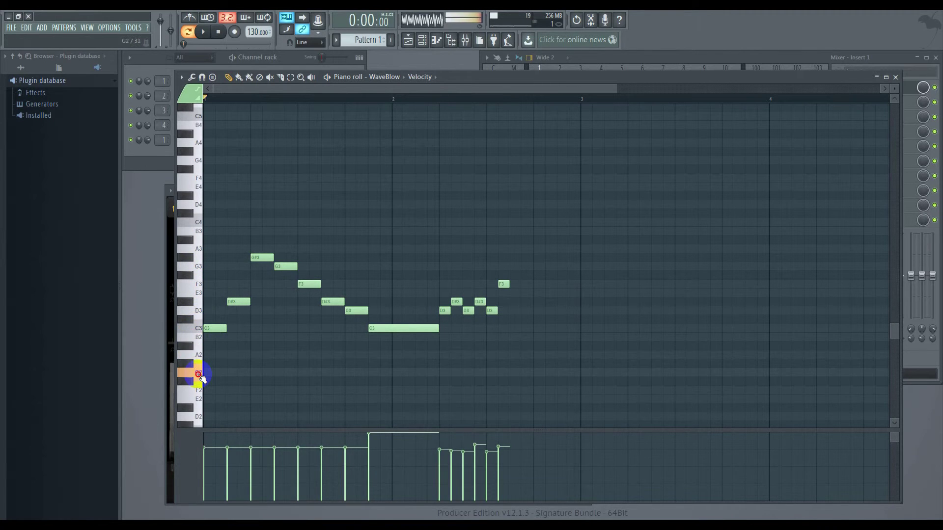
click(200, 286)
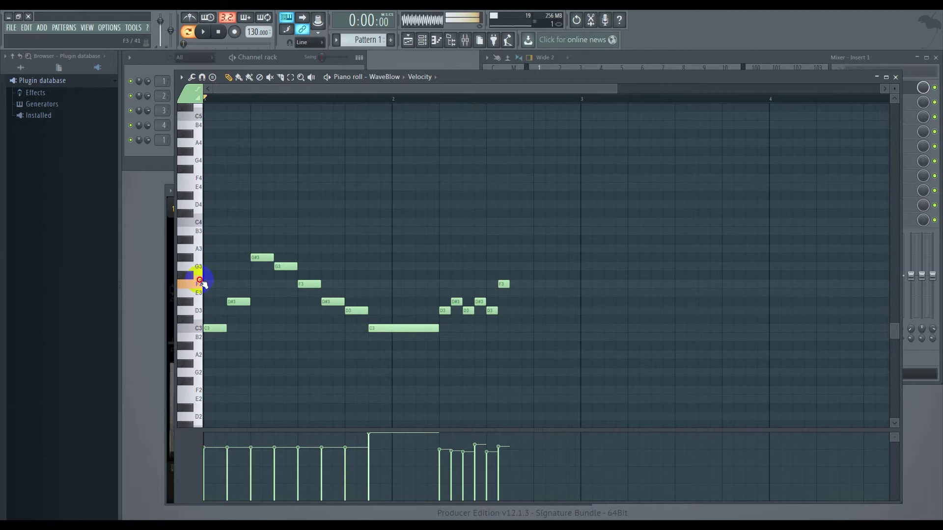
click(201, 332)
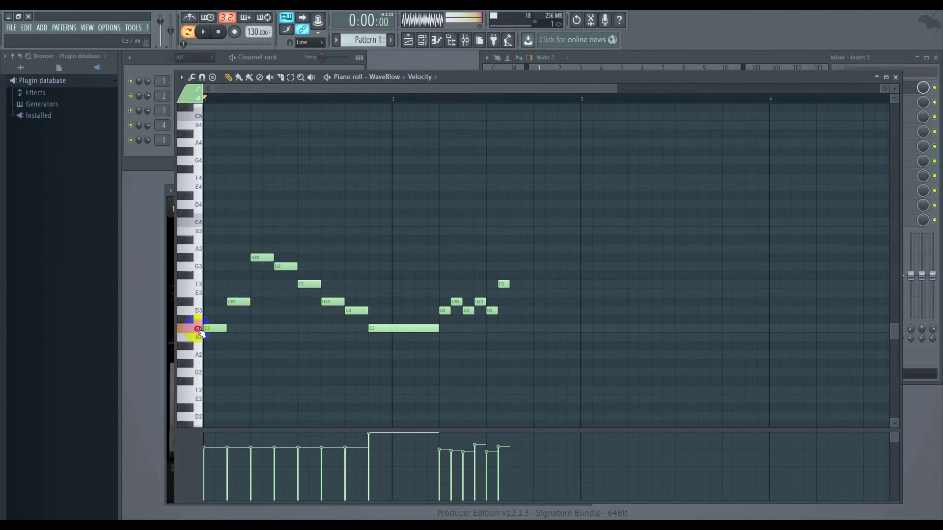
Step: Audition F3 and C3 on the piano roll's keyboard, add an F3 note above the melody's opening C3, and start playback
click(199, 287)
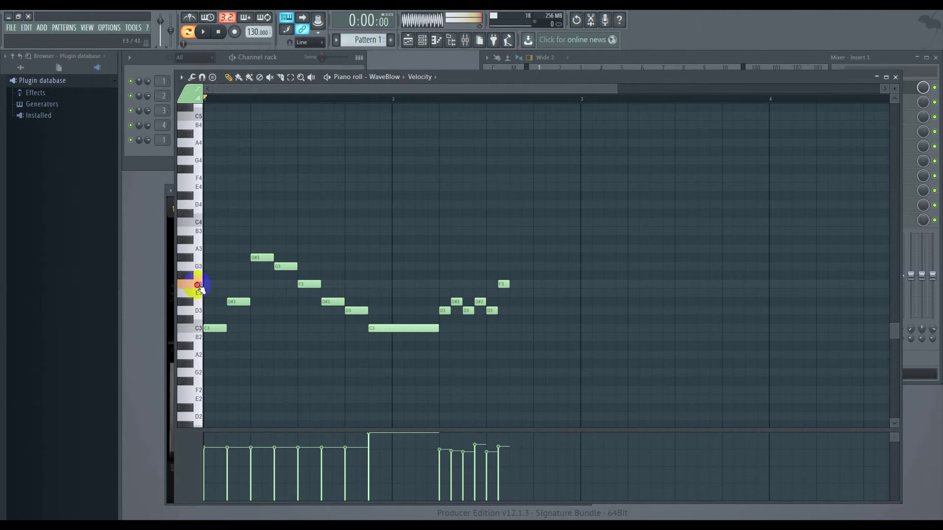
click(202, 331)
click(201, 287)
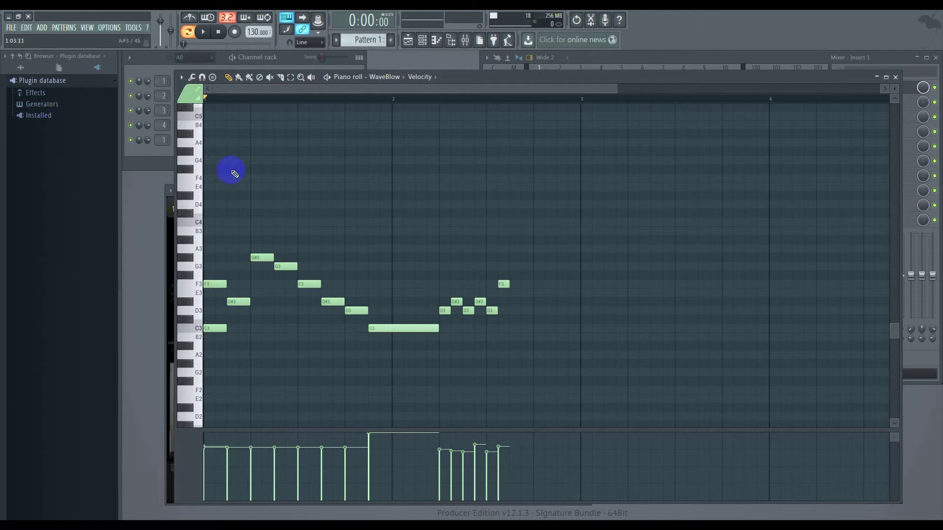
click(202, 32)
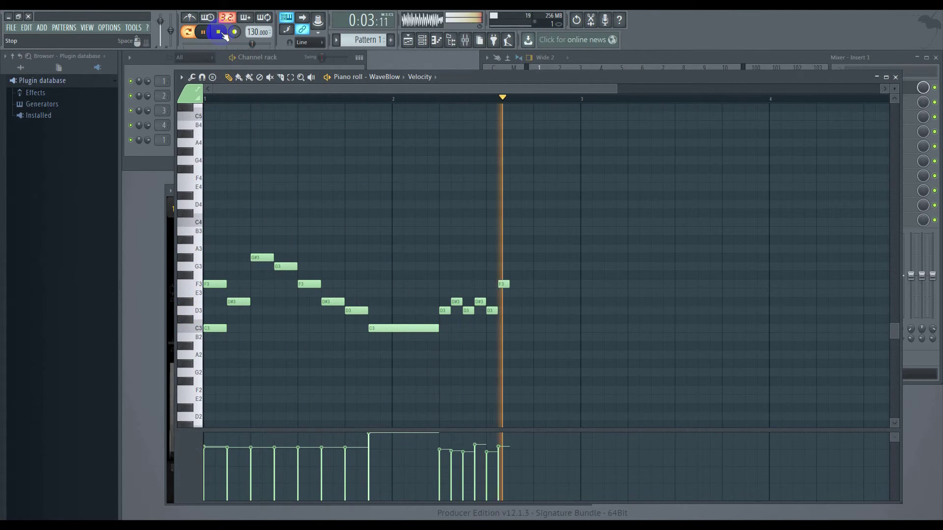
Step: Close the piano roll, change BIAS AMP's power stage tube to 6V6GT and raise the power amp distortion to maximum
click(895, 77)
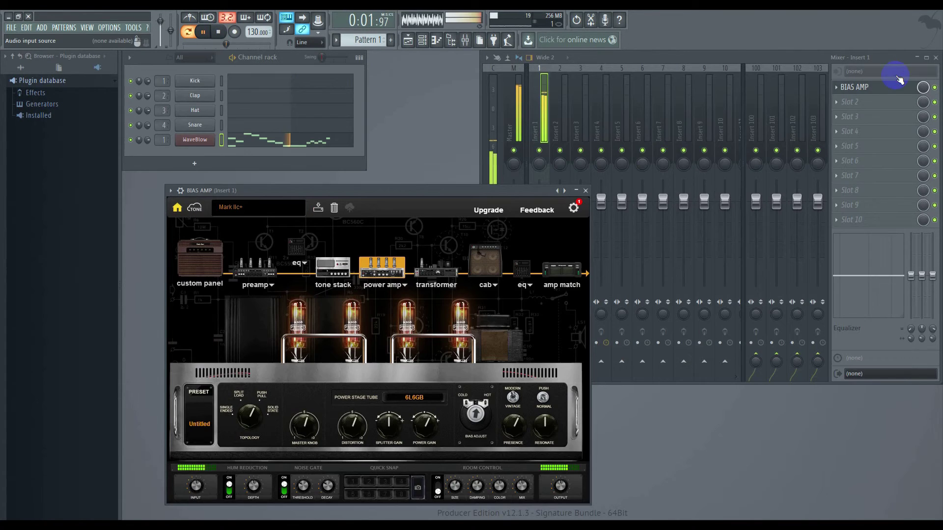
click(301, 329)
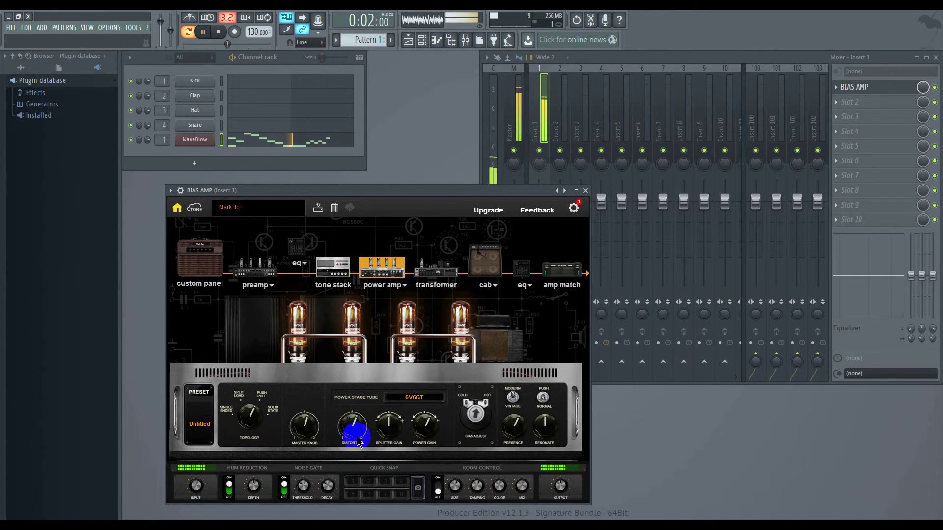
drag(353, 432, 369, 448)
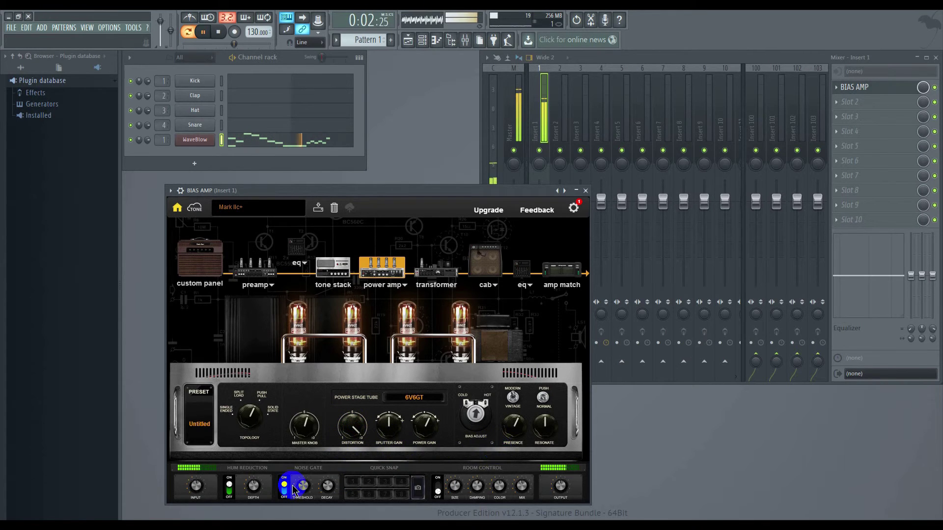
Step: Switch off BIAS AMP's hum reduction and noise gate, and close the effect window
click(230, 489)
click(284, 489)
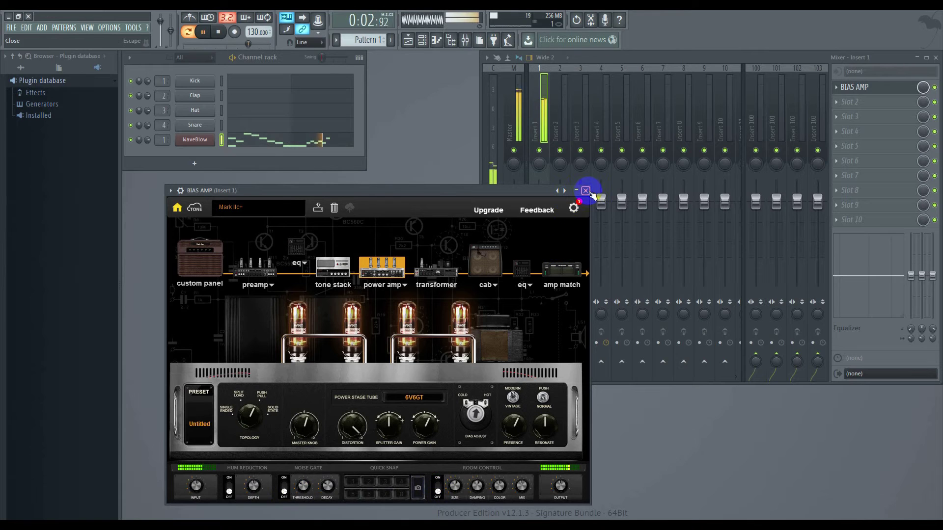
click(588, 191)
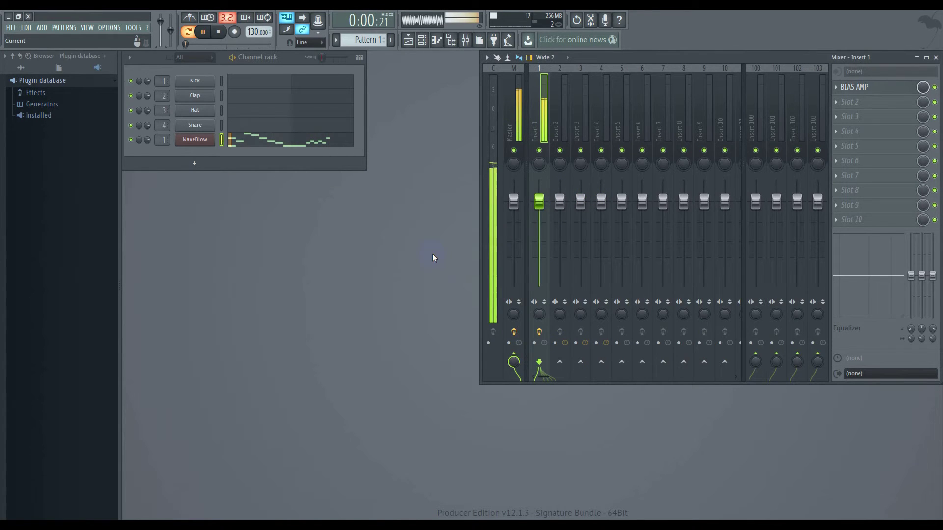
Step: Open the WaveBlow instrument and lower its flanger rate to -6.00 and flanger feedback to 2.50
click(199, 142)
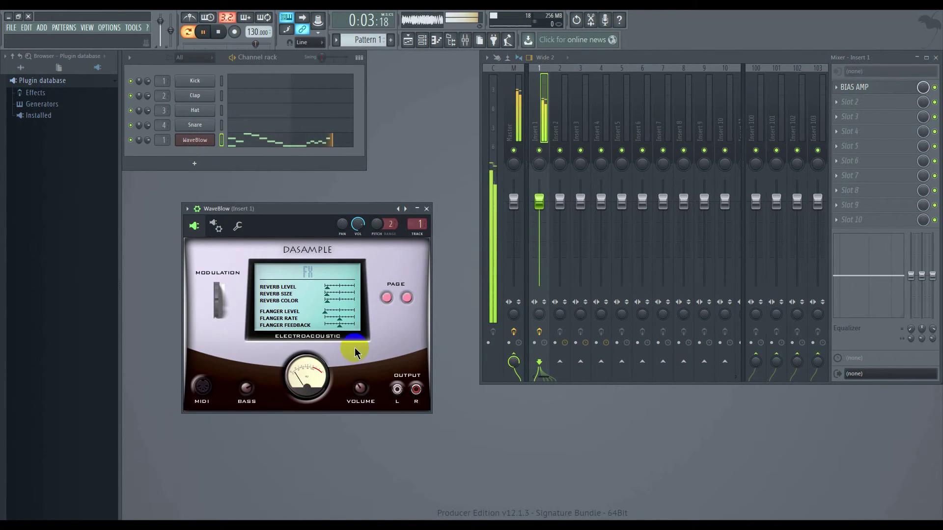
mouse_move(338, 323)
mouse_down()
mouse_move(270, 320)
mouse_move(342, 337)
mouse_up()
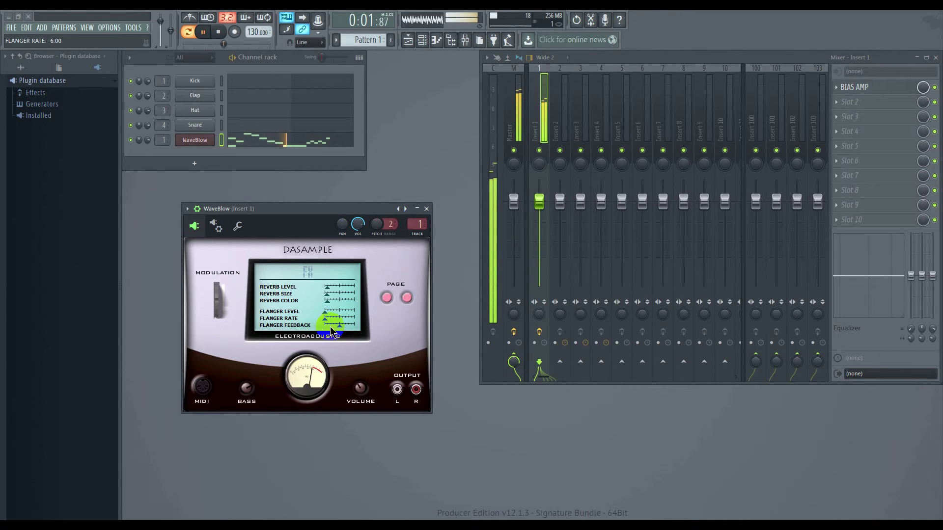
drag(341, 326, 284, 328)
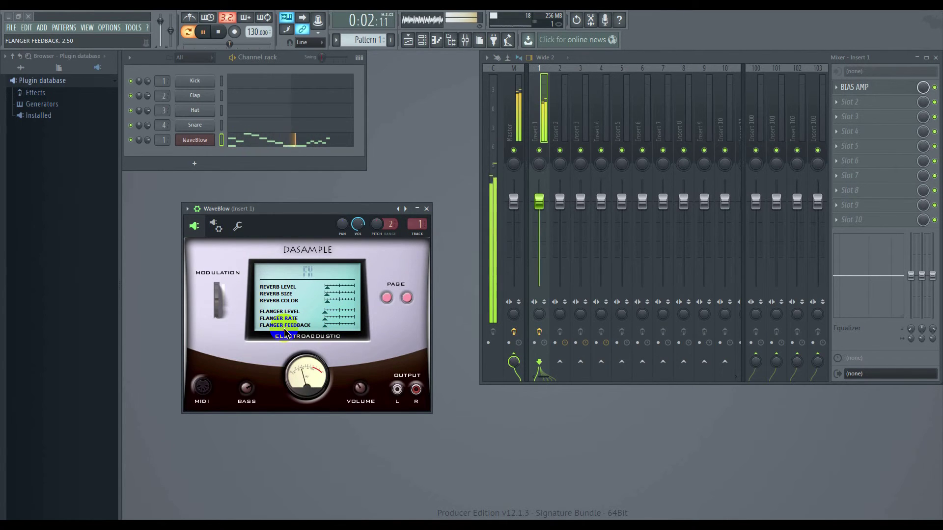
Step: Lower WaveBlow's modulation wheel duration and rate to minimum and its attack to 3.14, and stop playback
click(386, 298)
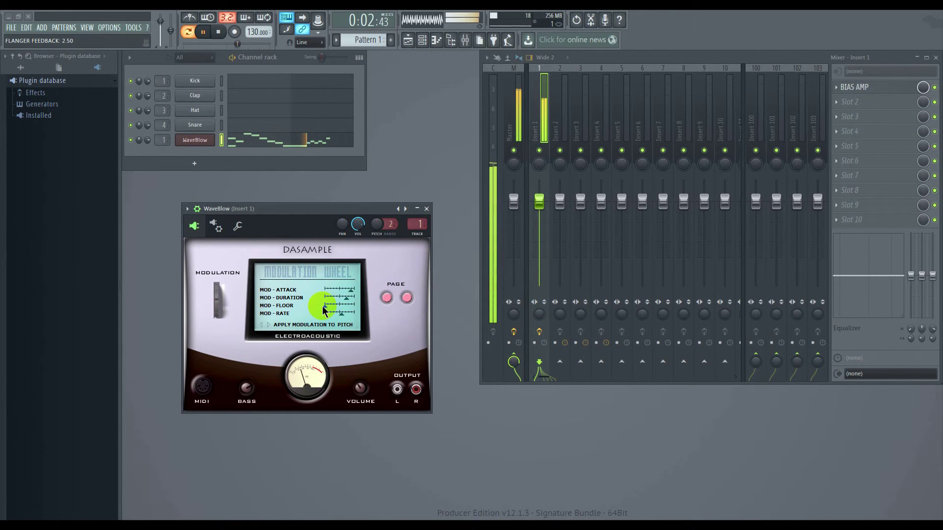
drag(346, 299, 263, 300)
click(343, 293)
drag(343, 293, 242, 291)
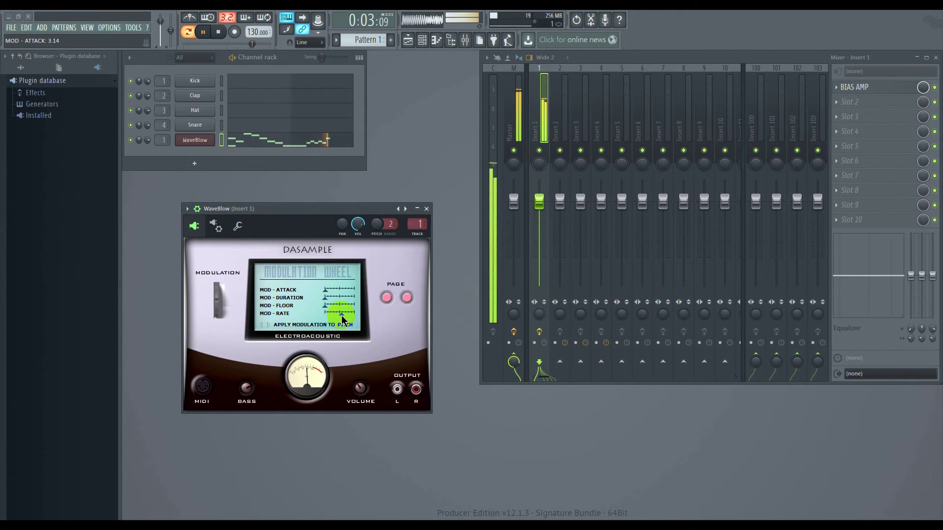
drag(342, 318, 285, 335)
click(219, 33)
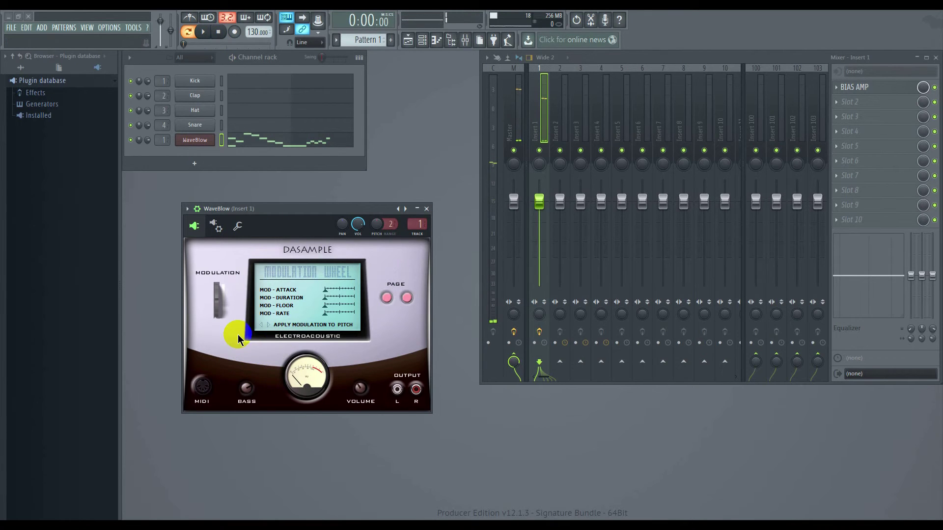
Step: Apply WaveBlow's modulation to the filter instead of pitch, and play the melody through before stopping
click(245, 383)
click(377, 375)
click(268, 325)
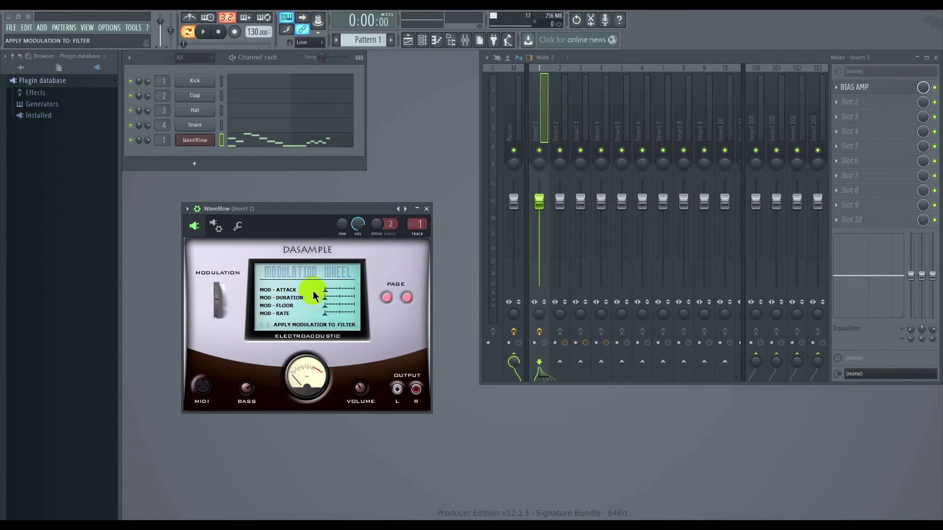
click(219, 32)
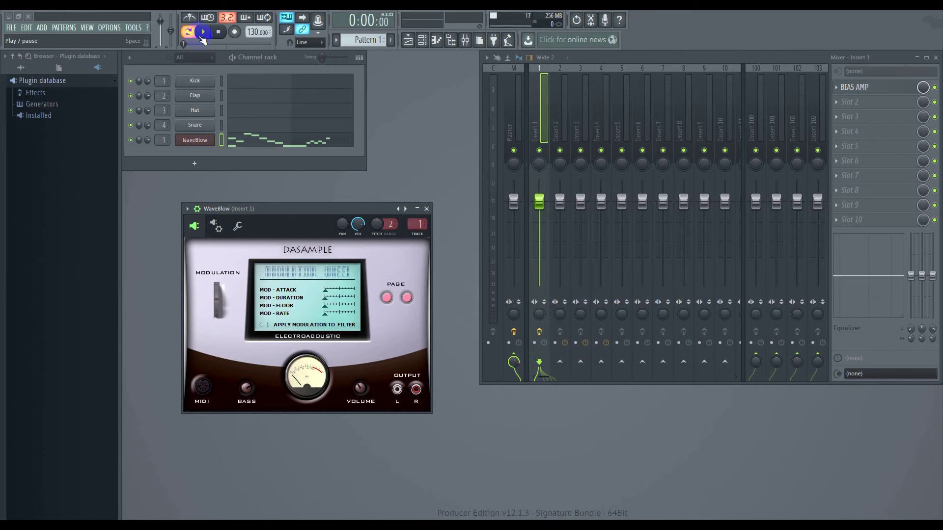
click(204, 32)
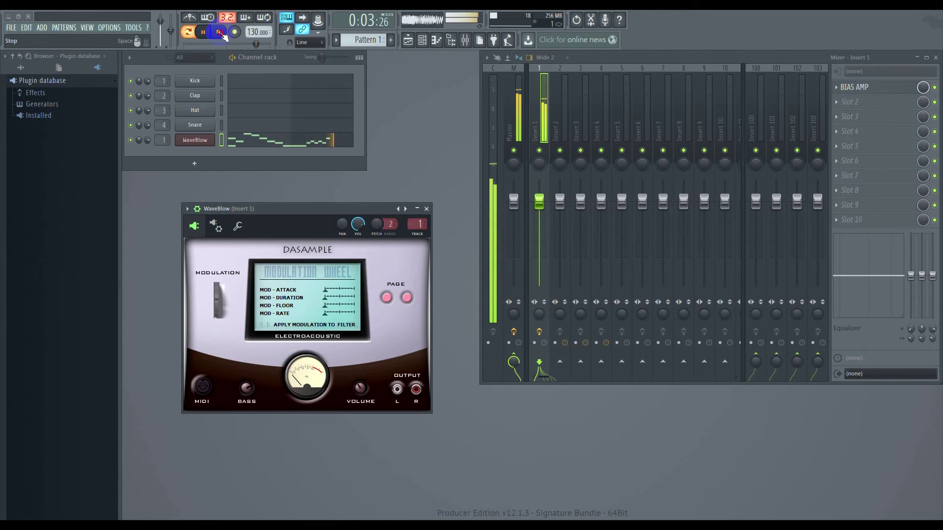
click(219, 32)
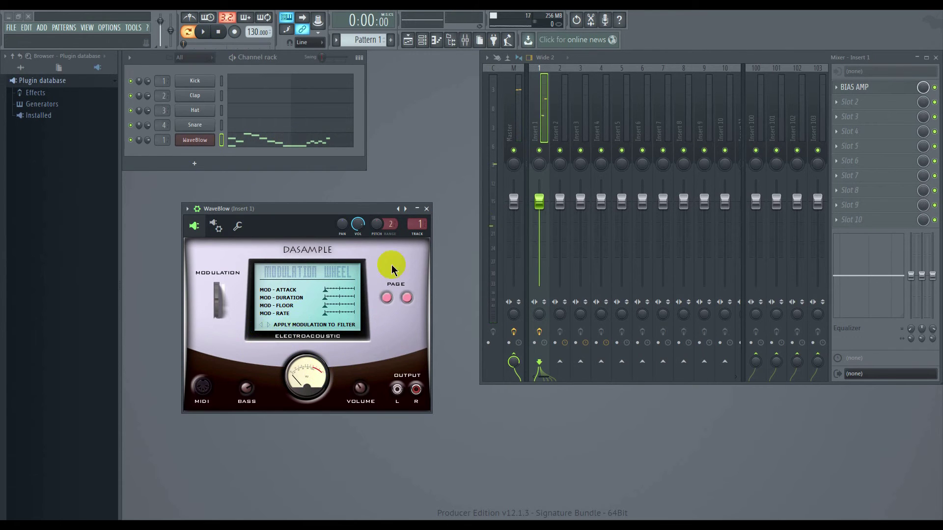
Step: Step through the instrument's presets, auditioning the melody with Flanger's Space and Dry One
click(407, 211)
click(407, 211)
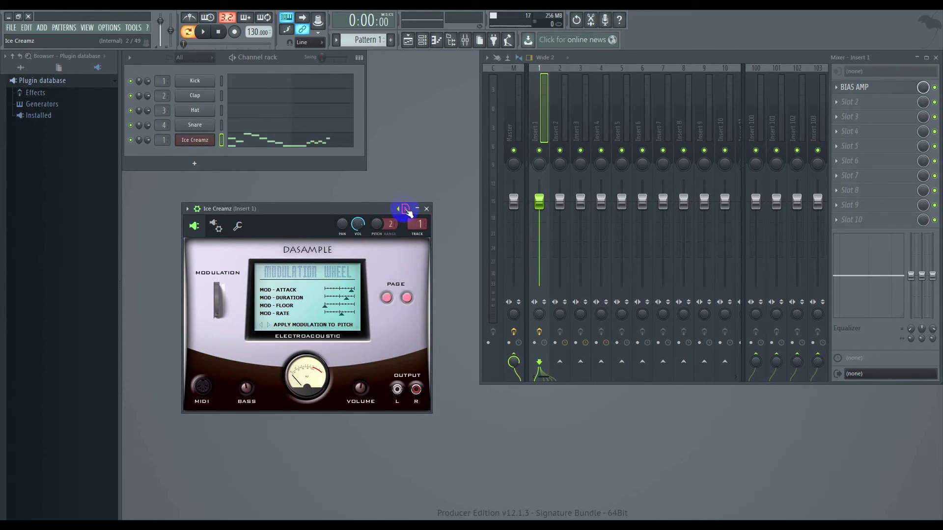
click(407, 212)
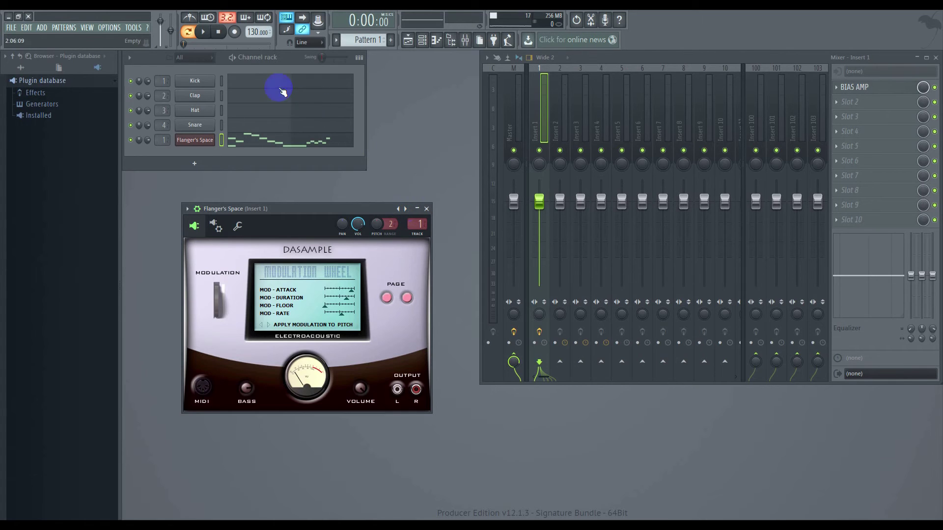
click(203, 32)
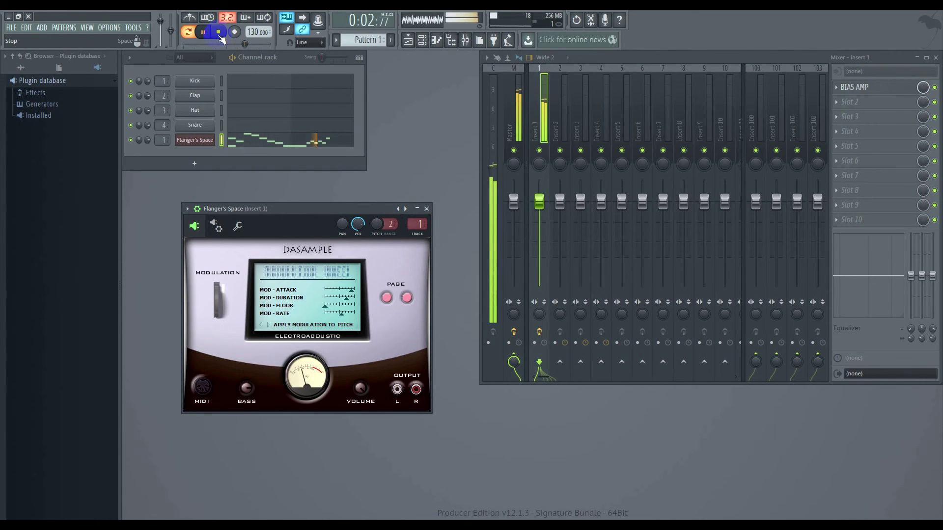
click(219, 33)
click(406, 211)
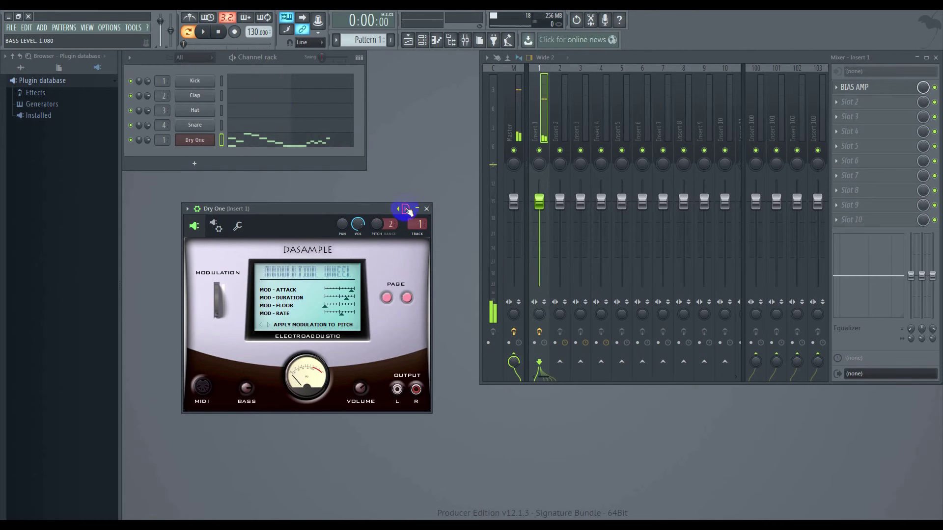
click(208, 36)
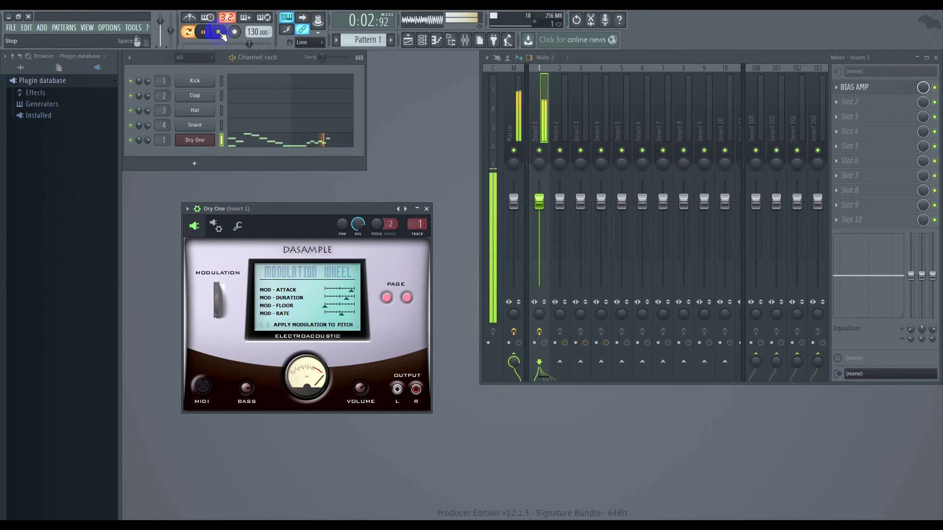
click(220, 35)
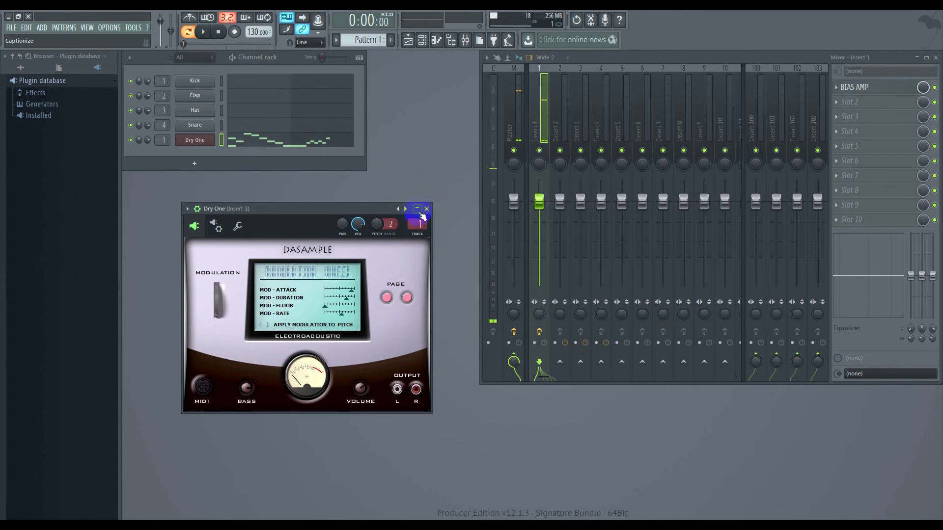
Step: Load the Slow Wha preset and play the melody with it before stopping
click(406, 209)
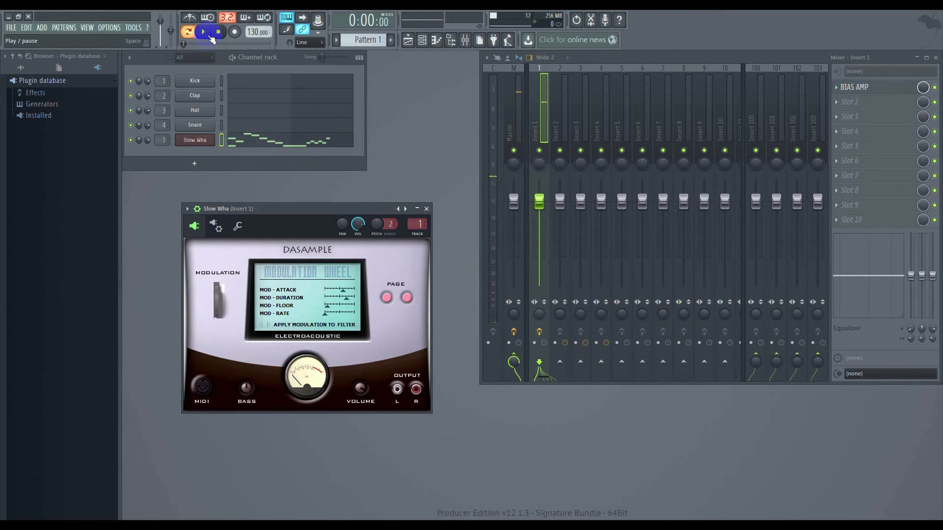
click(210, 37)
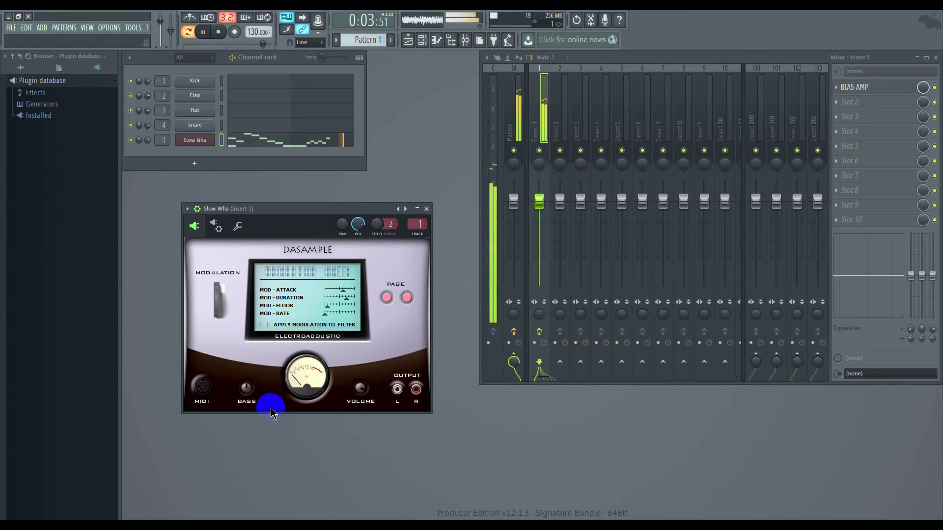
click(218, 32)
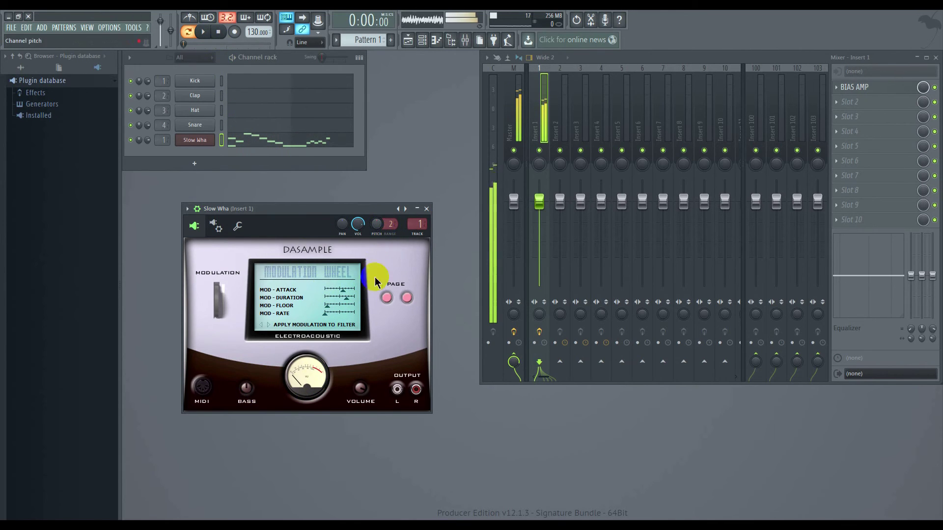
Step: Set Slow Wha's reverb level to 0.35 and reverb size to minimum, and play the melody to check the sound
click(407, 298)
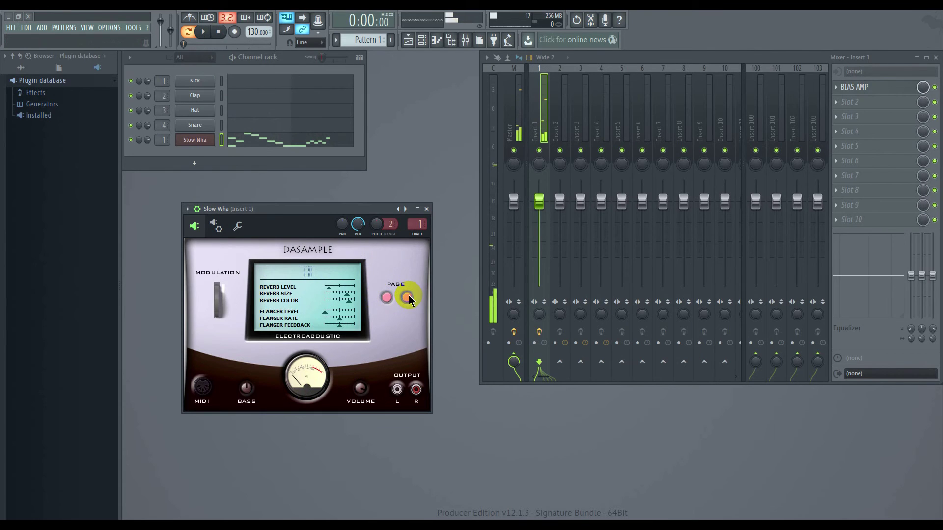
click(323, 289)
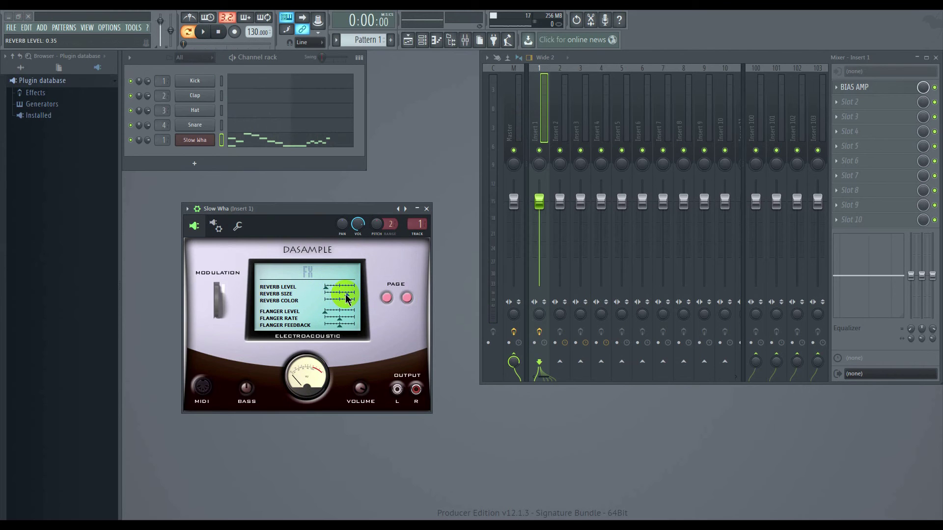
drag(343, 297, 262, 301)
click(218, 32)
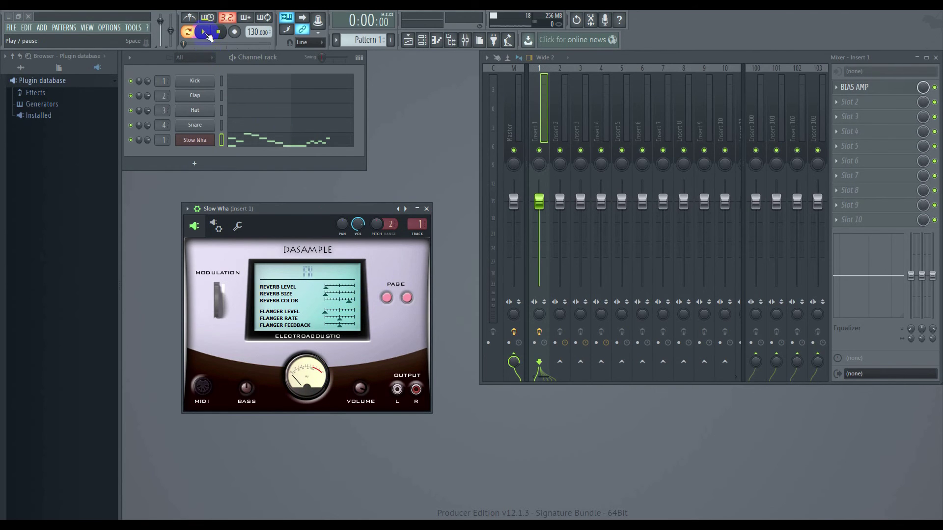
click(206, 33)
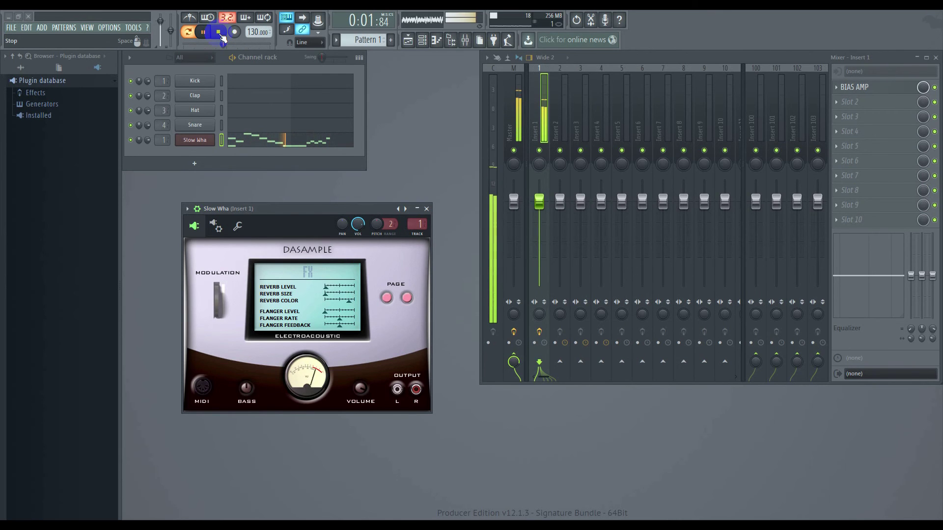
click(218, 32)
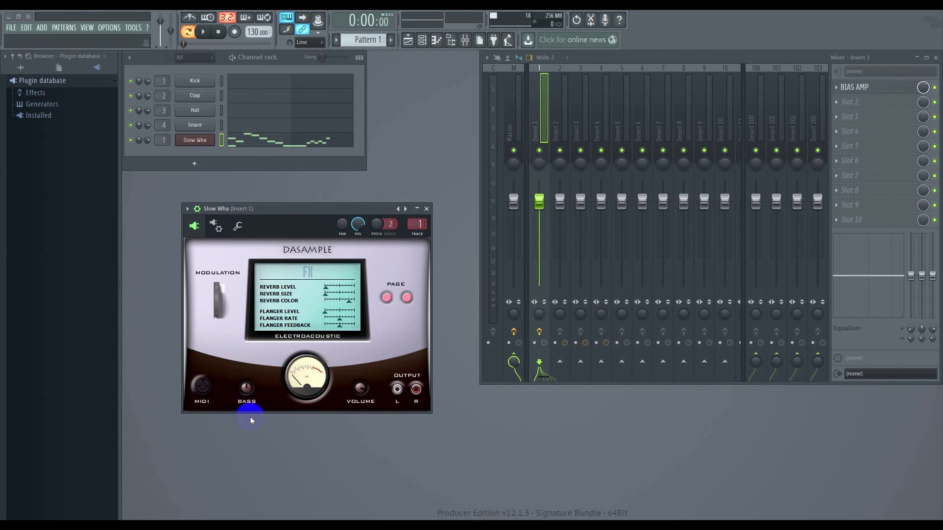
Step: Close the Slow Wha instrument window and reopen it on its FX settings
click(247, 400)
click(426, 209)
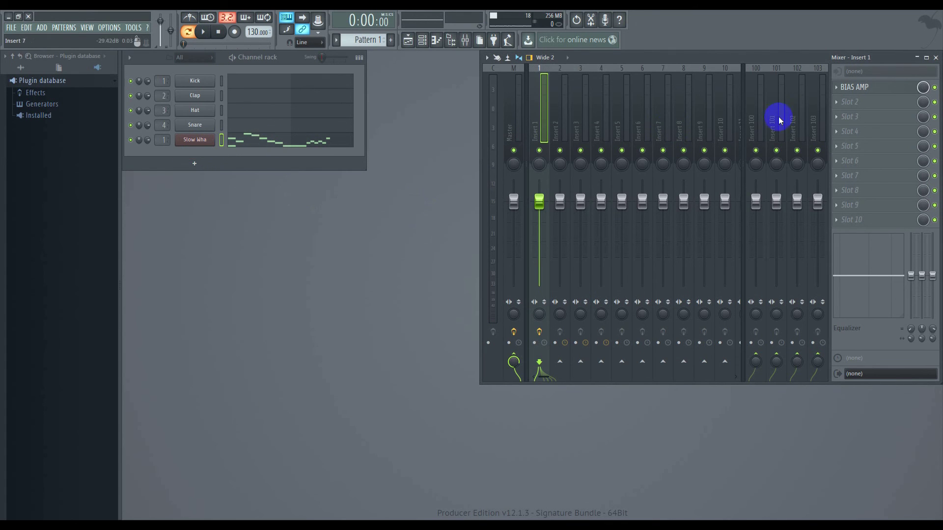
click(835, 87)
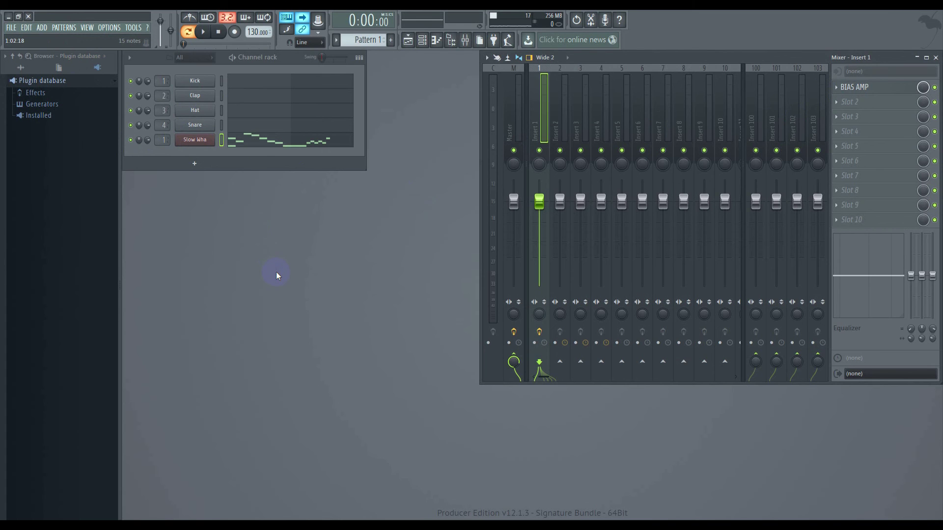
click(189, 139)
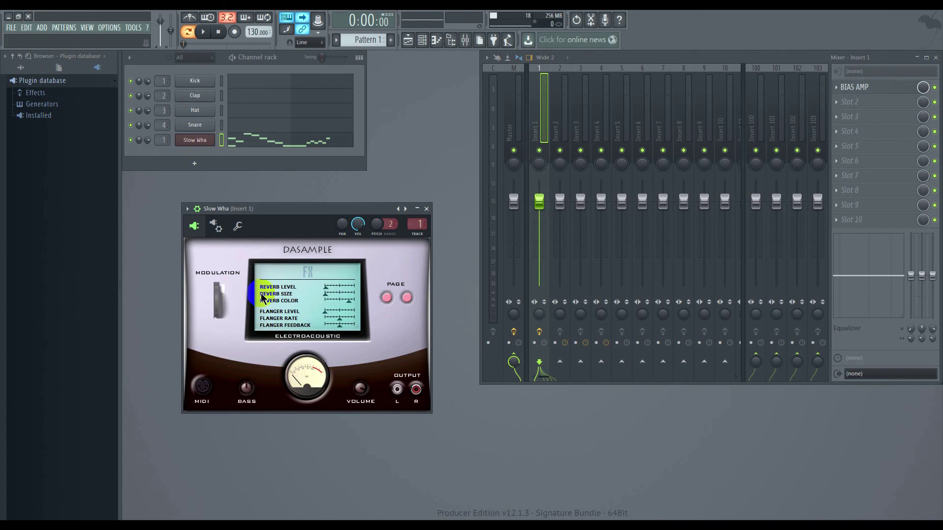